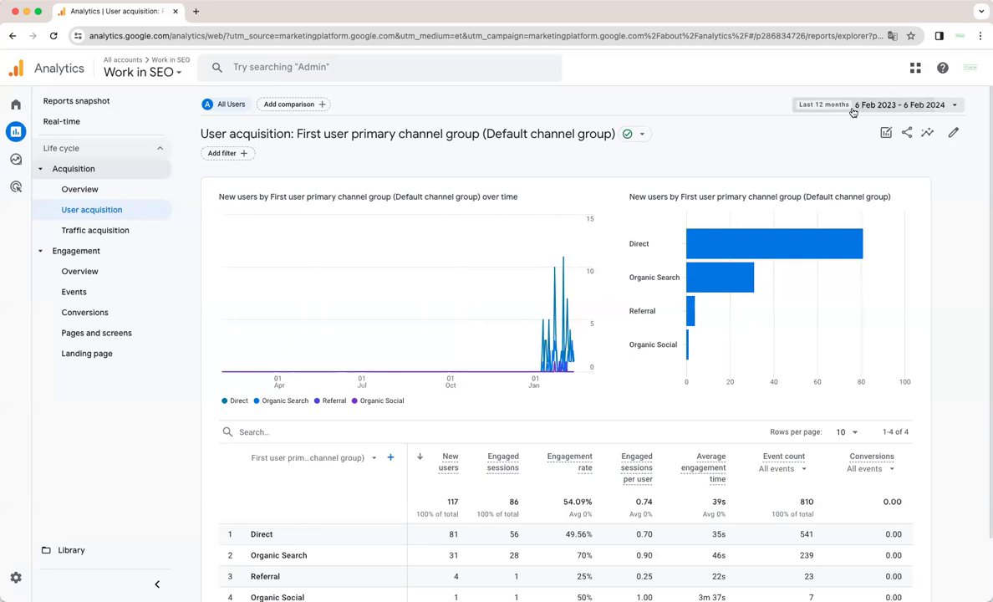
- Turn on comparison for the report's date range and set the main period's start date to 1 Jan 2023
left_click(794, 106)
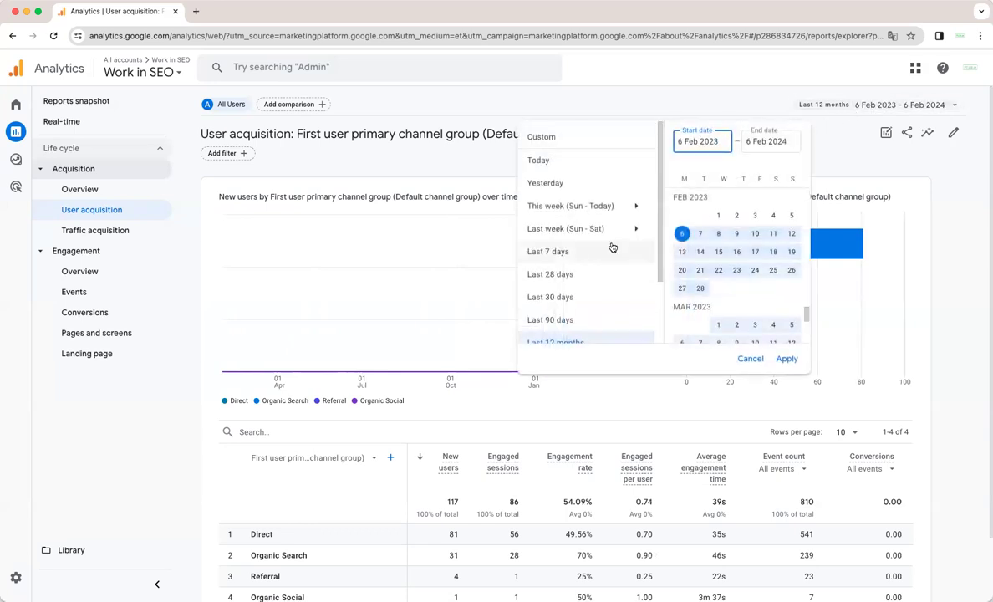
scroll(612, 246, "down", 3)
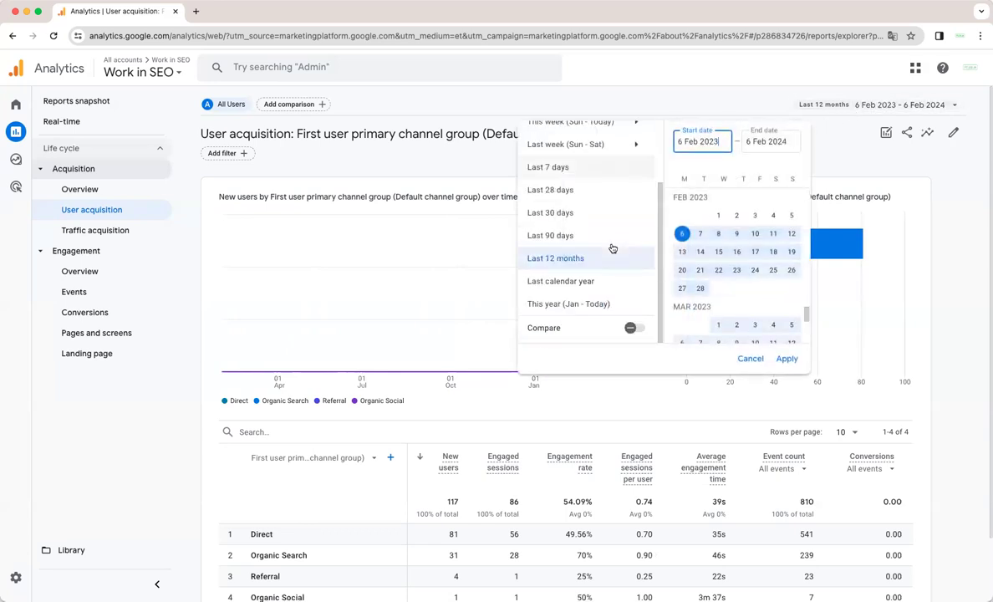
left_click(637, 331)
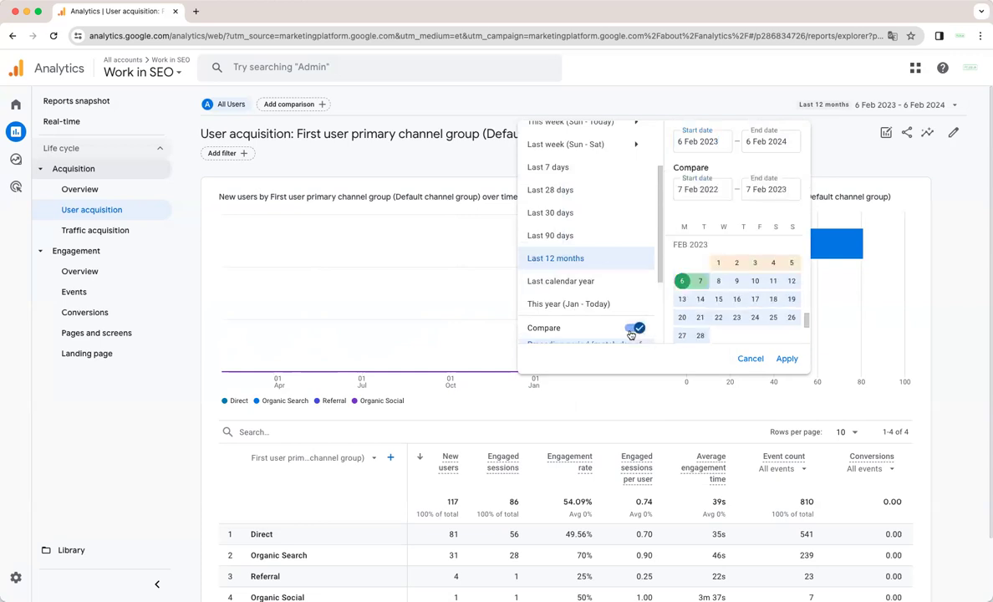
left_click(726, 142)
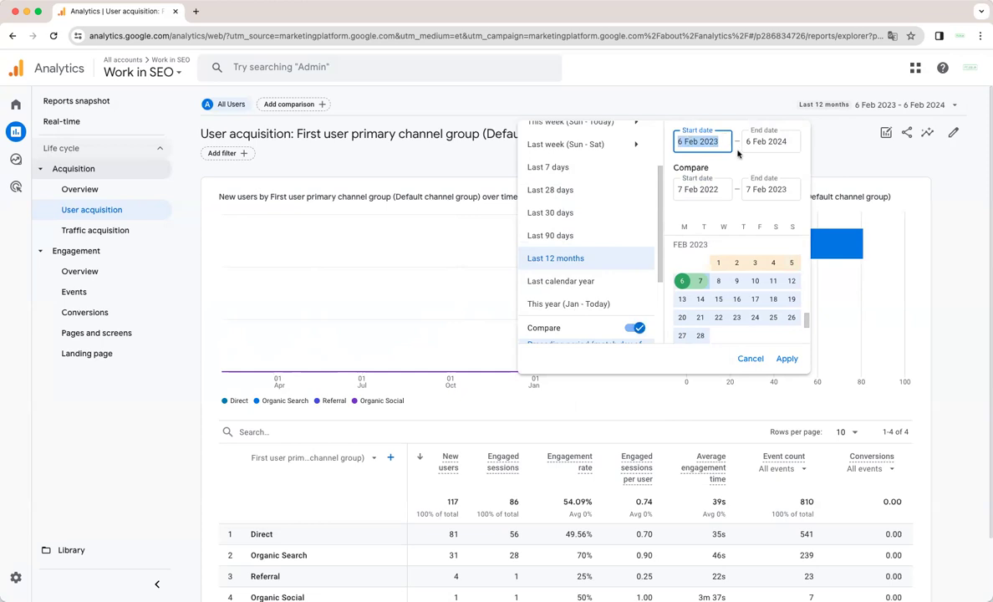
type("1")
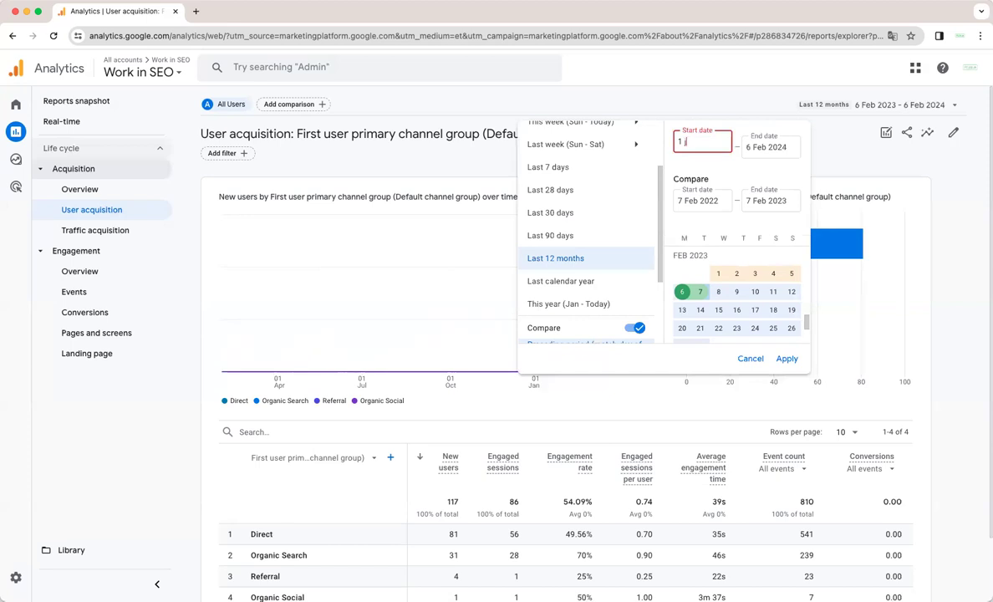
type(" jan 2023")
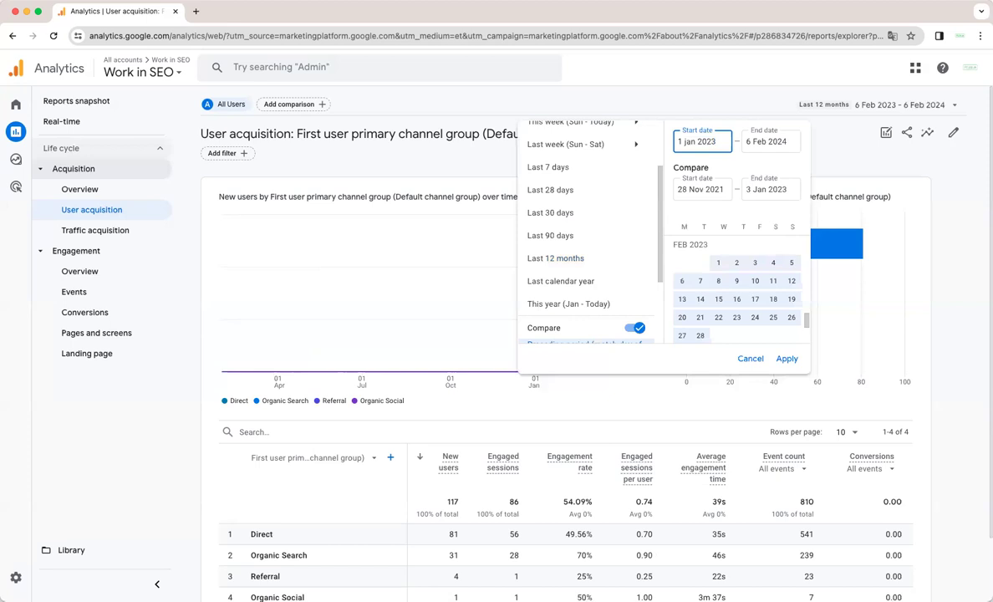
- Enter a 30 June end date for the main period, making the range 30 Jun 2020 to 30 Jun 2023
key("Tab")
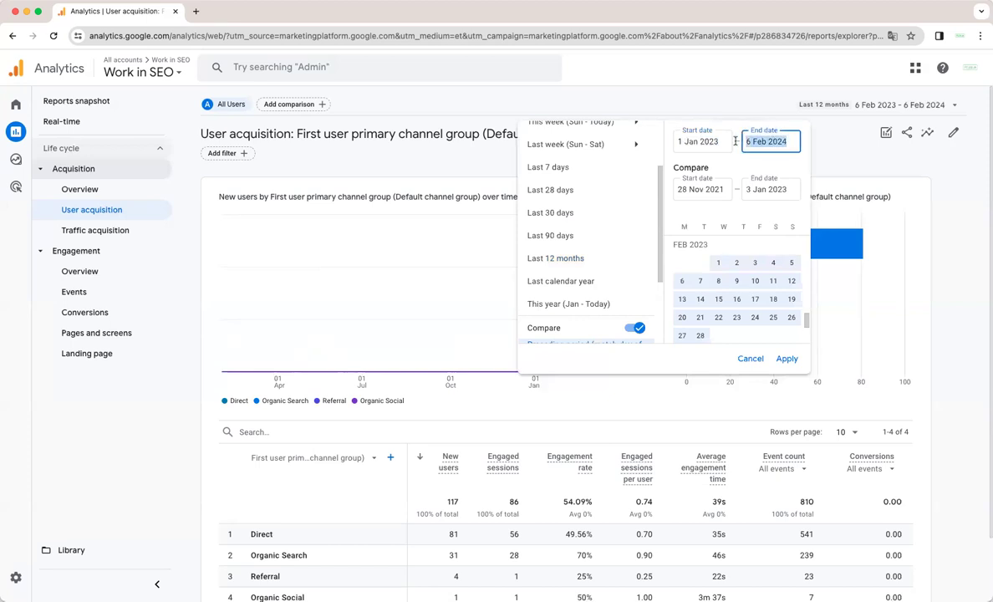
type("30 jun 2020")
key("Return")
- Set the comparison period's start date to 27 Jun 2023
left_click(715, 186)
left_click(692, 189)
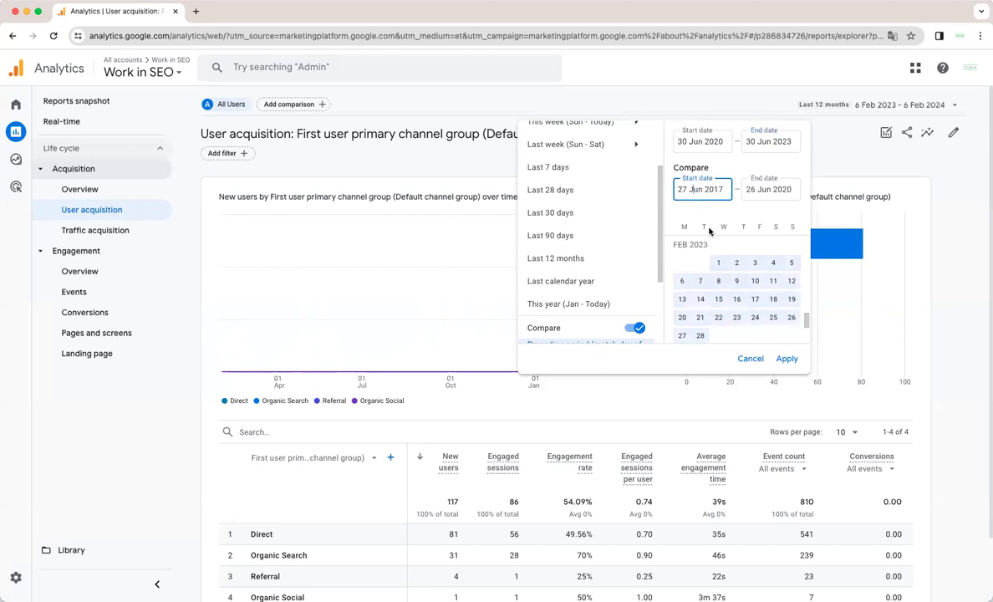
double_click(679, 189)
type("1")
left_click(759, 189)
left_click(725, 188)
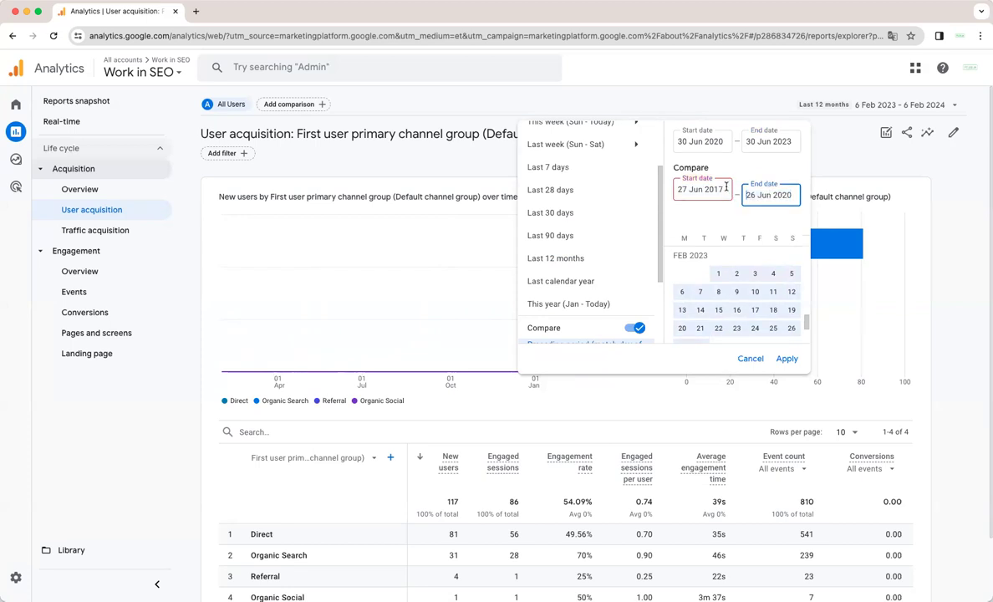
key("BackSpace")
key("BackSpace")
key("BackSpace")
key("BackSpace")
type("20202")
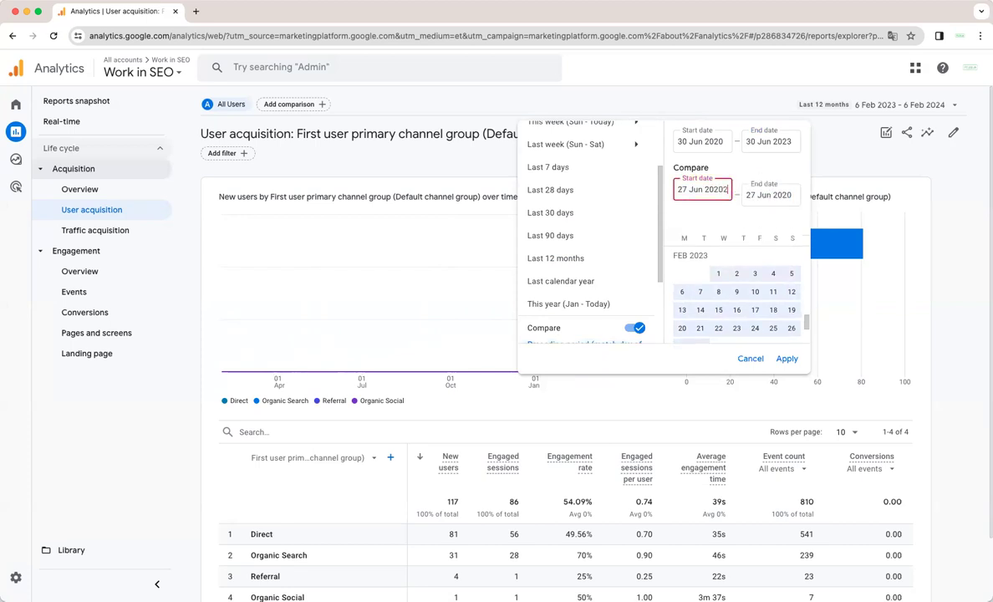
type("3")
key("BackSpace")
key("BackSpace")
key("BackSpace")
type("3")
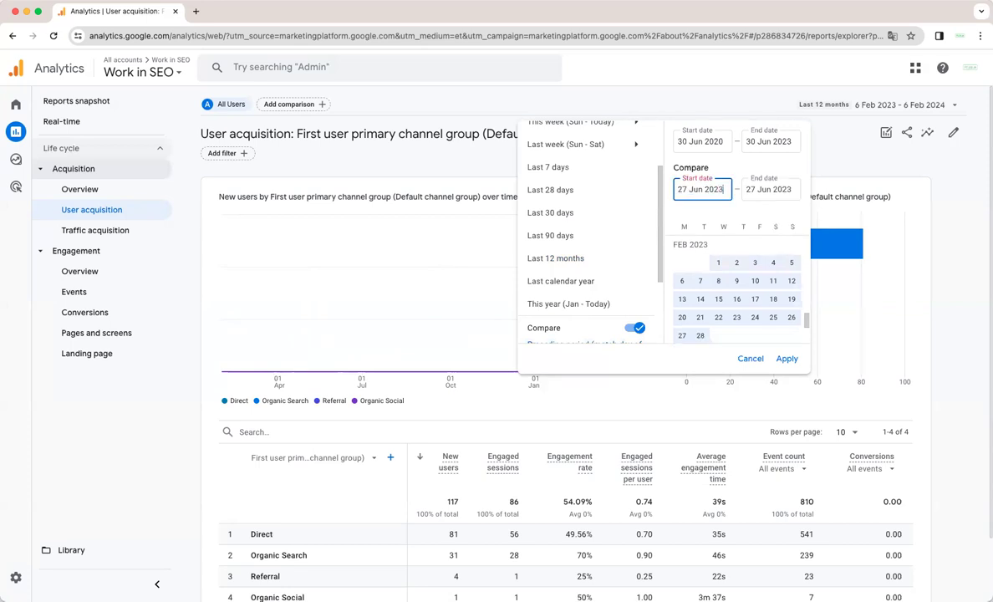
- Set the comparison period's end date to 31 Dec 2023 and apply the custom date ranges to the report
triple_click(786, 187)
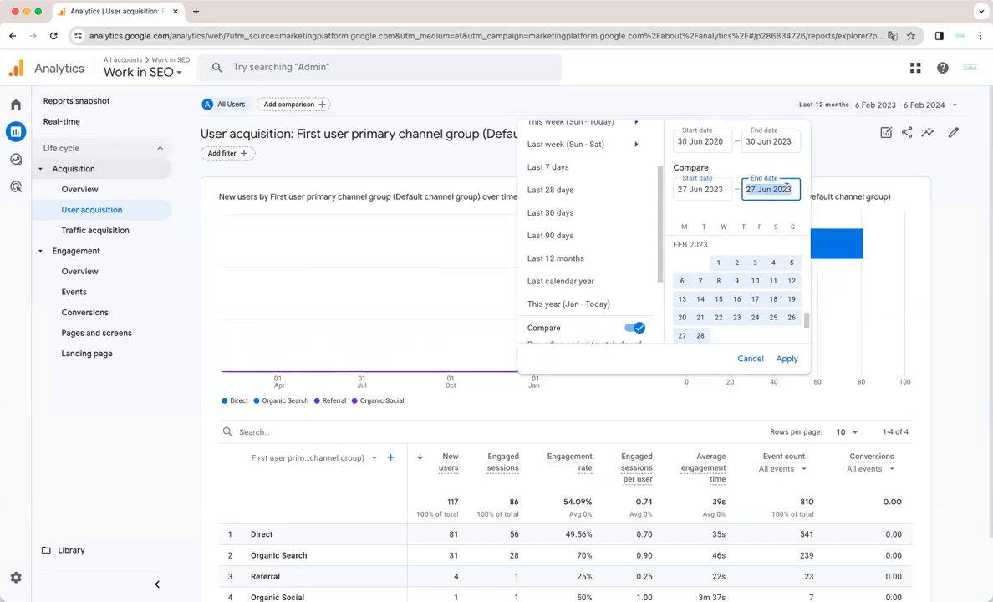
type("31 de")
type("c 2023")
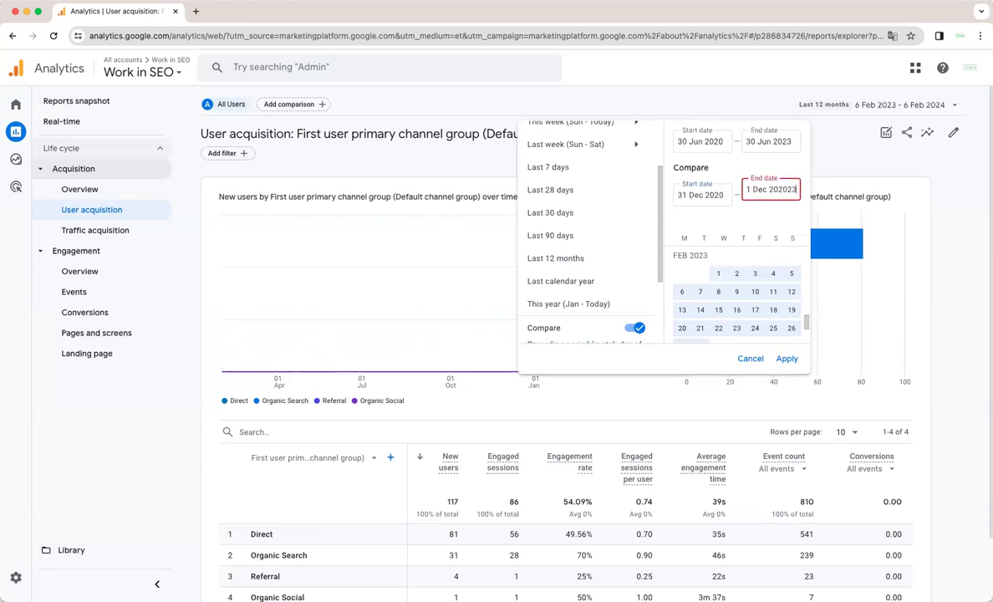
left_click(789, 189)
key("BackSpace")
key("BackSpace")
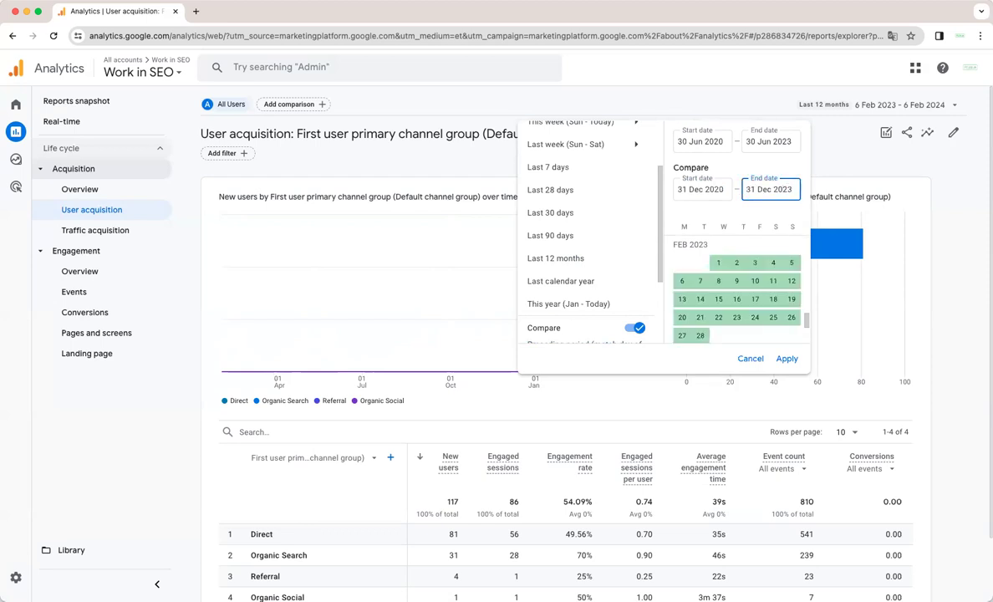
left_click(786, 359)
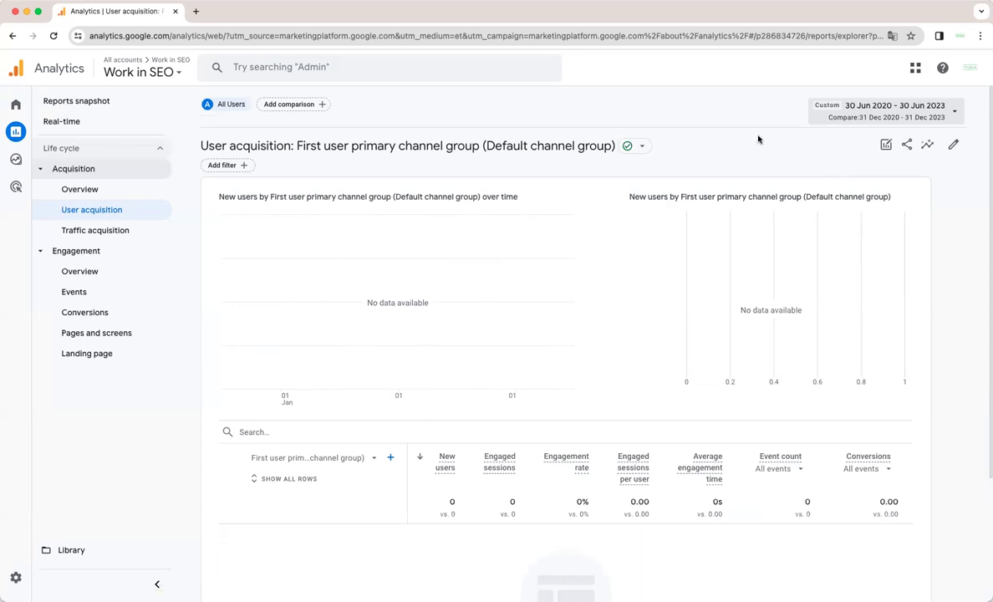
- Change the report's main date range to the last 28 days and apply it
left_click(850, 113)
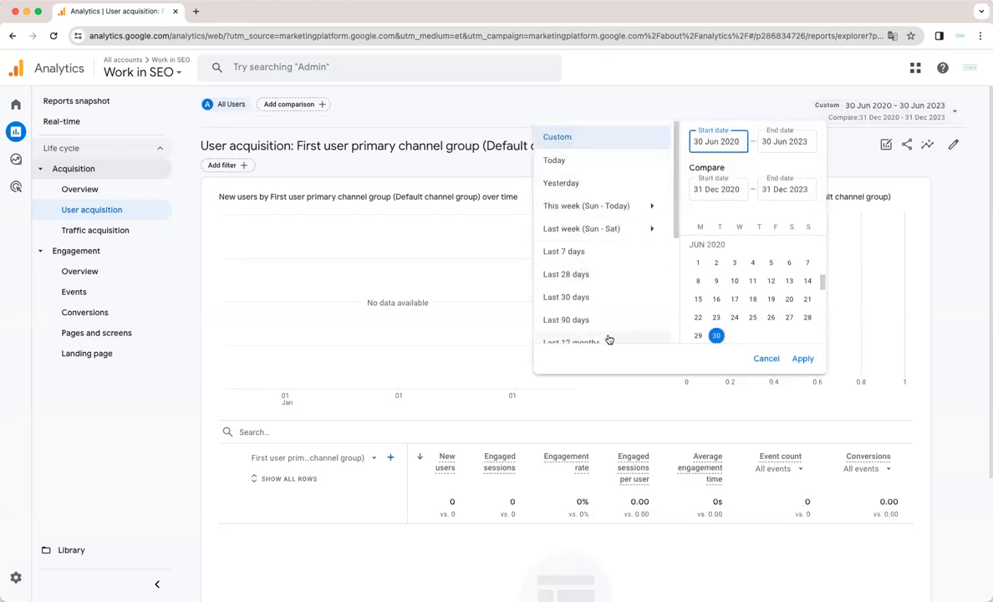
scroll(619, 327, "down", 5)
scroll(623, 251, "up", 5)
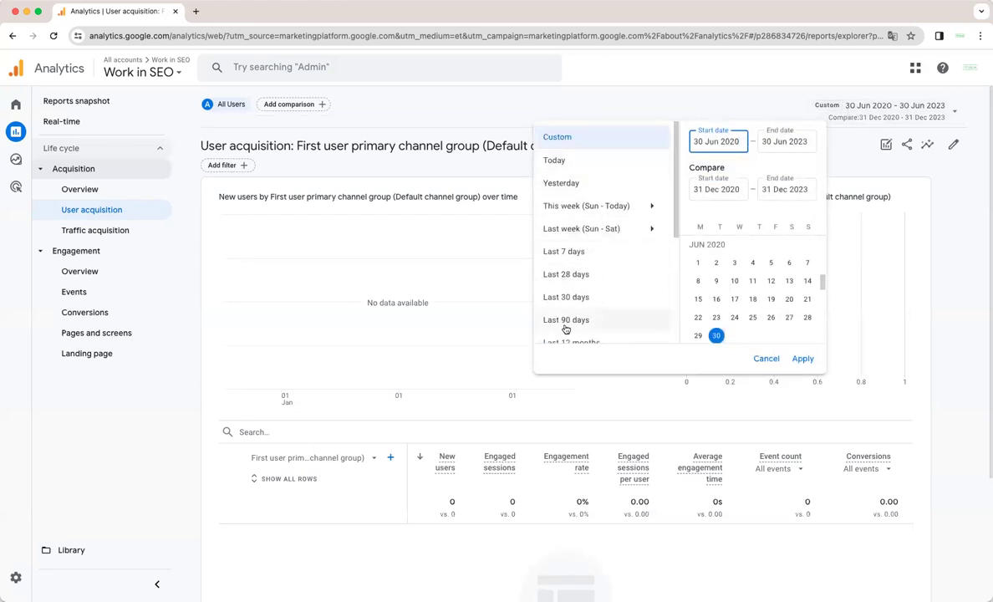
scroll(566, 329, "down", 5)
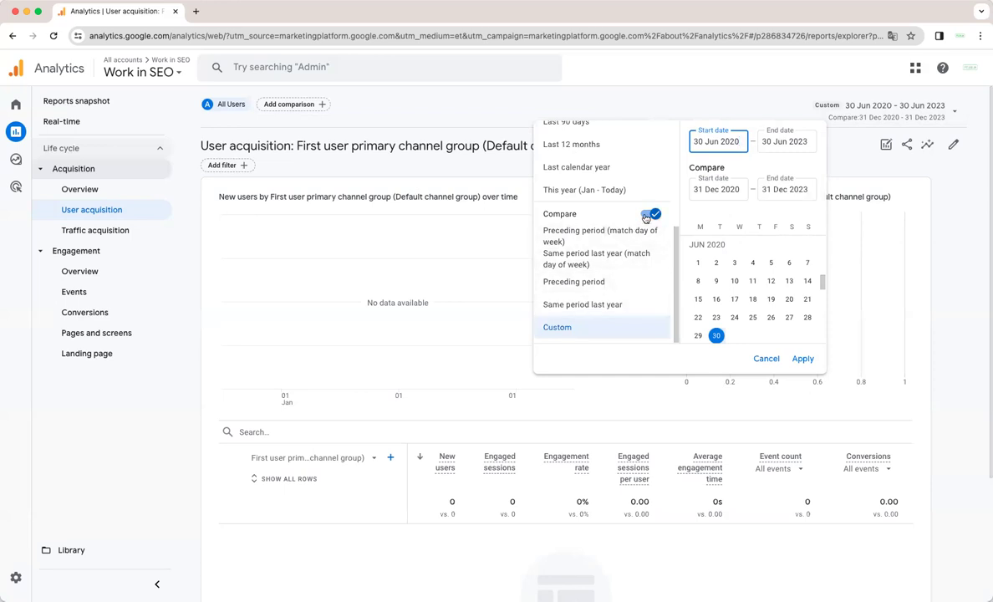
scroll(644, 219, "up", 5)
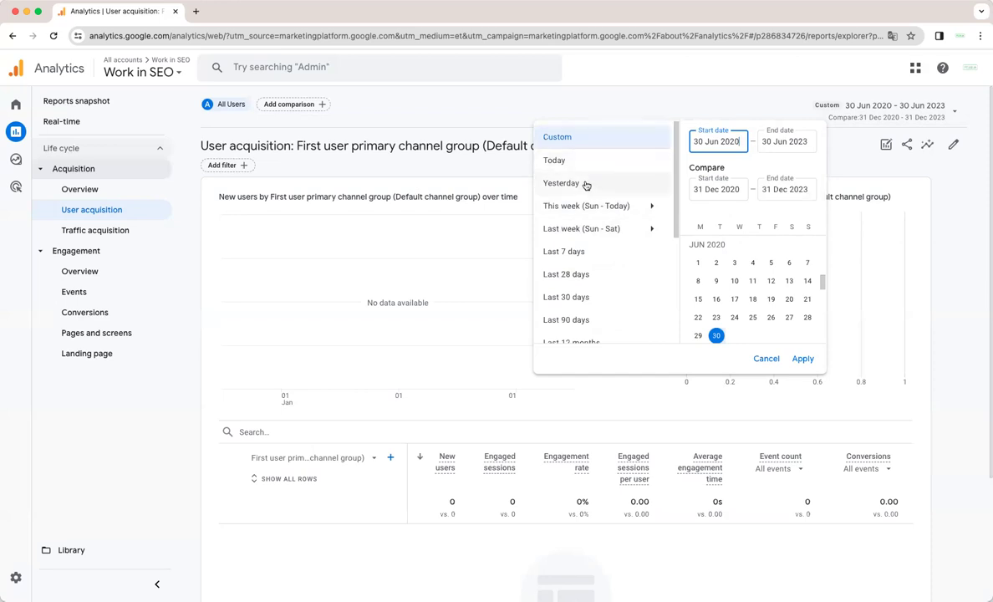
left_click(576, 276)
left_click(802, 359)
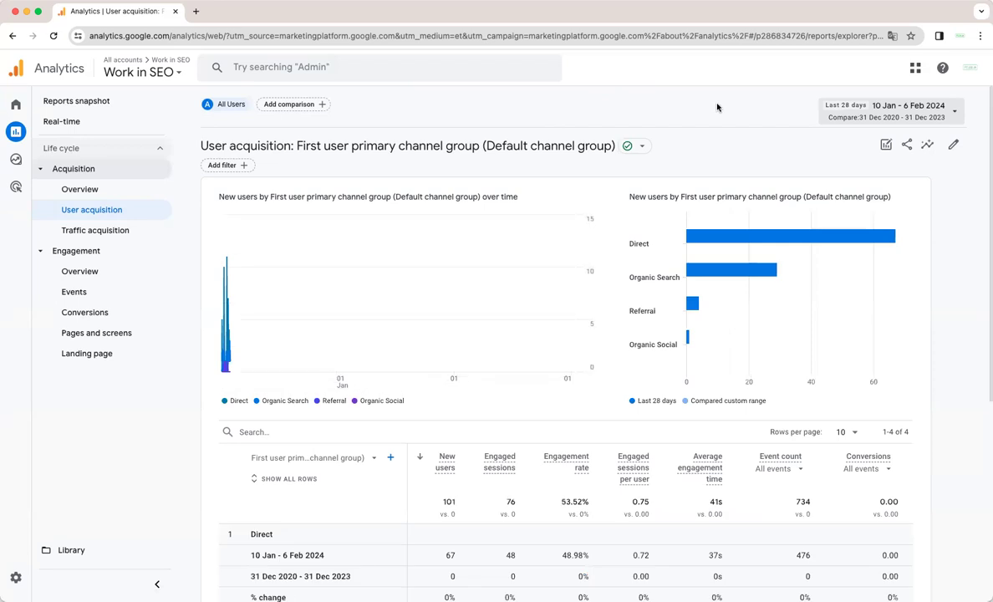
- Add a filter to the user acquisition report using the Country dimension
left_click(217, 166)
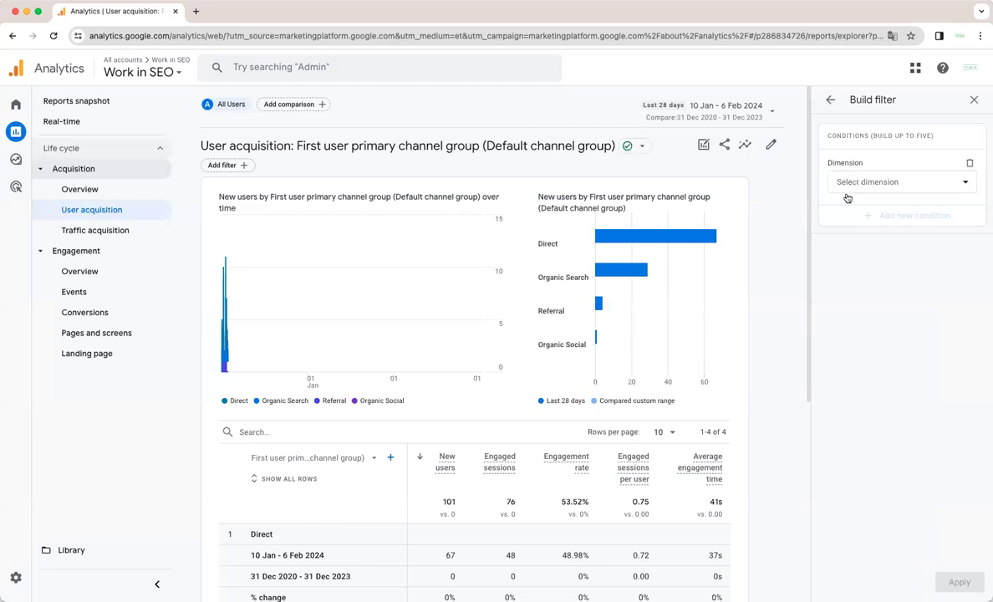
left_click(864, 183)
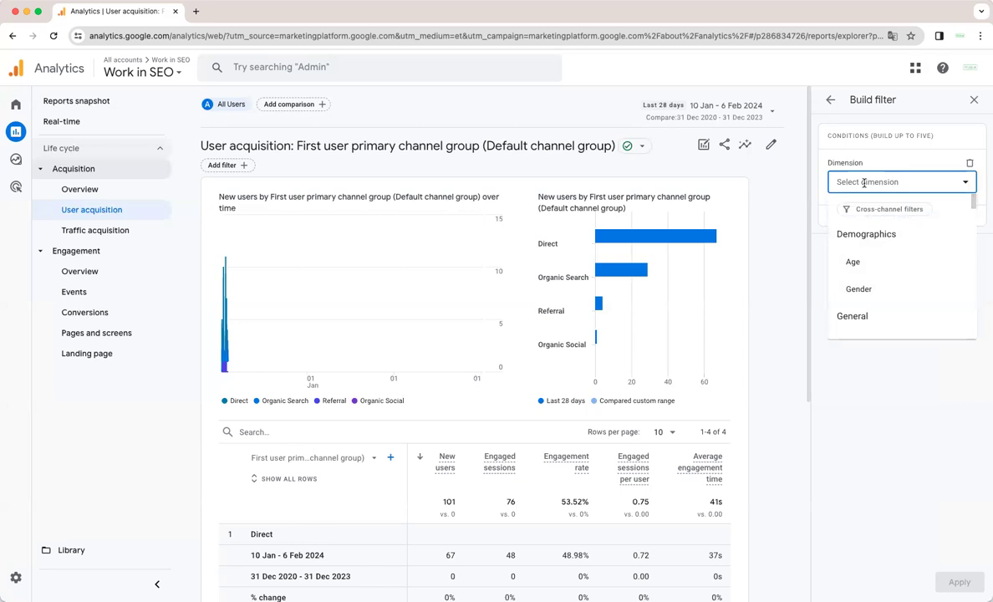
type("countr")
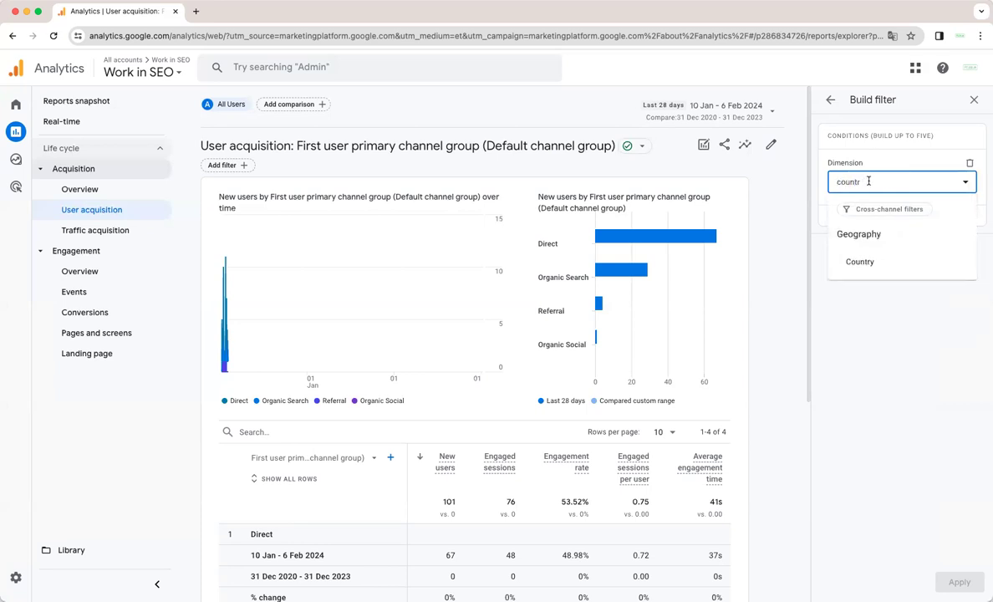
left_click(870, 266)
- Make the Country filter condition exactly match Switzerland and apply the filter to the report
left_click(869, 223)
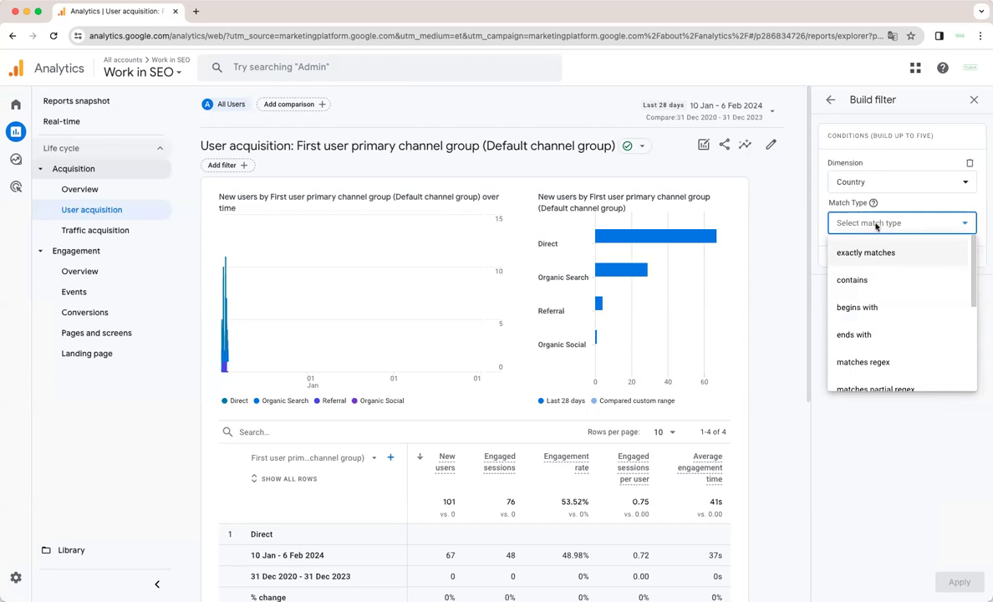
scroll(896, 256, "down", 1)
scroll(896, 257, "down", 5)
scroll(900, 365, "up", 5)
left_click(855, 253)
left_click(856, 265)
left_click(849, 320)
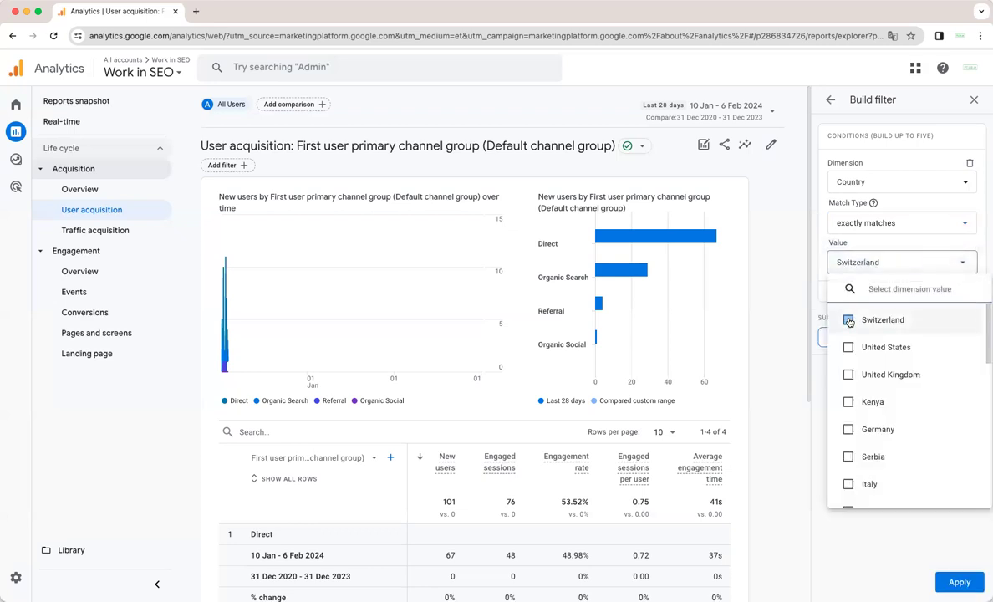
left_click(881, 512)
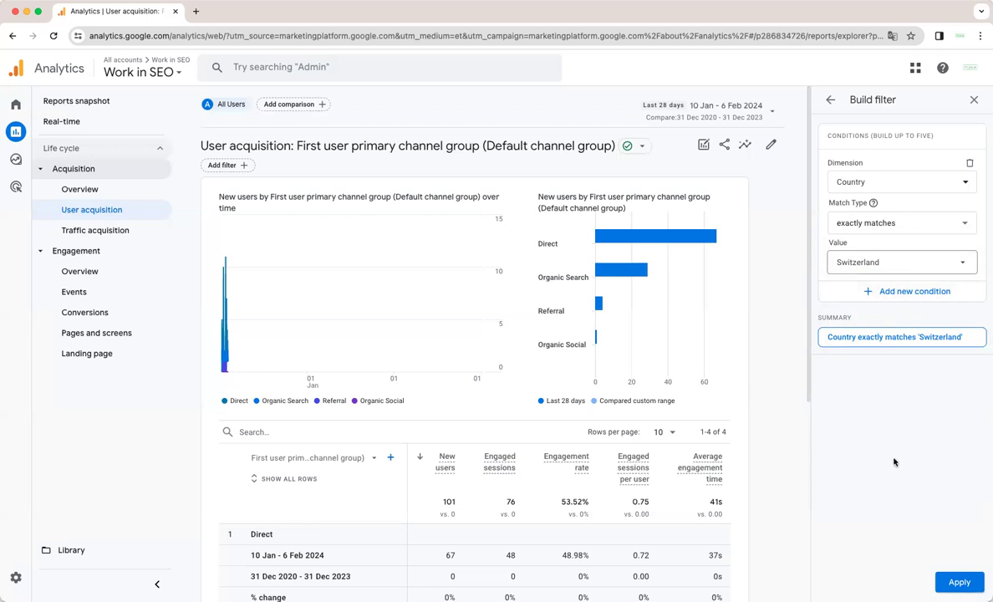
left_click(960, 582)
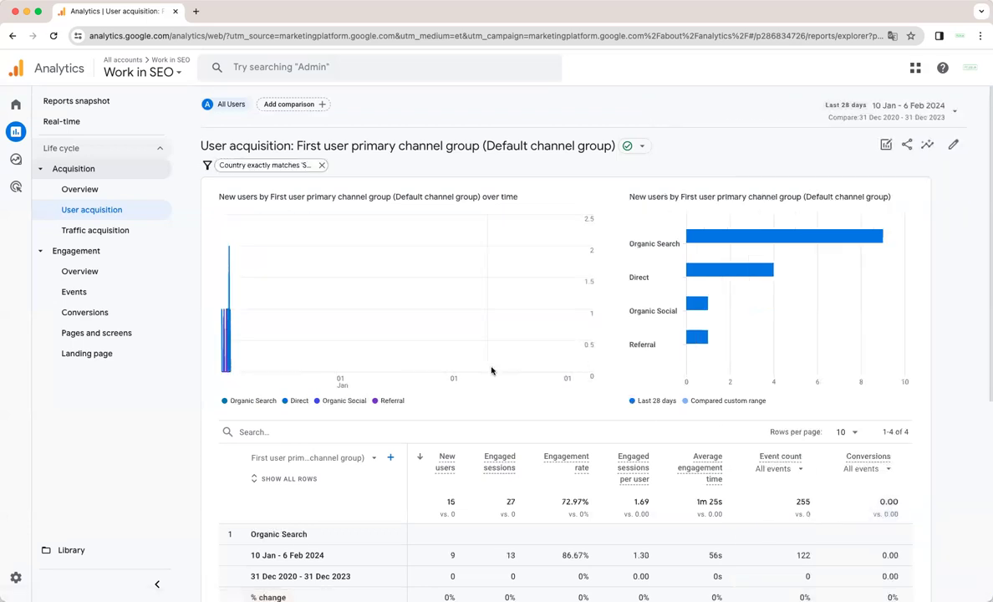
- Review the sharing options for the filtered user acquisition report, and close them without sharing
mouse_move(227, 361)
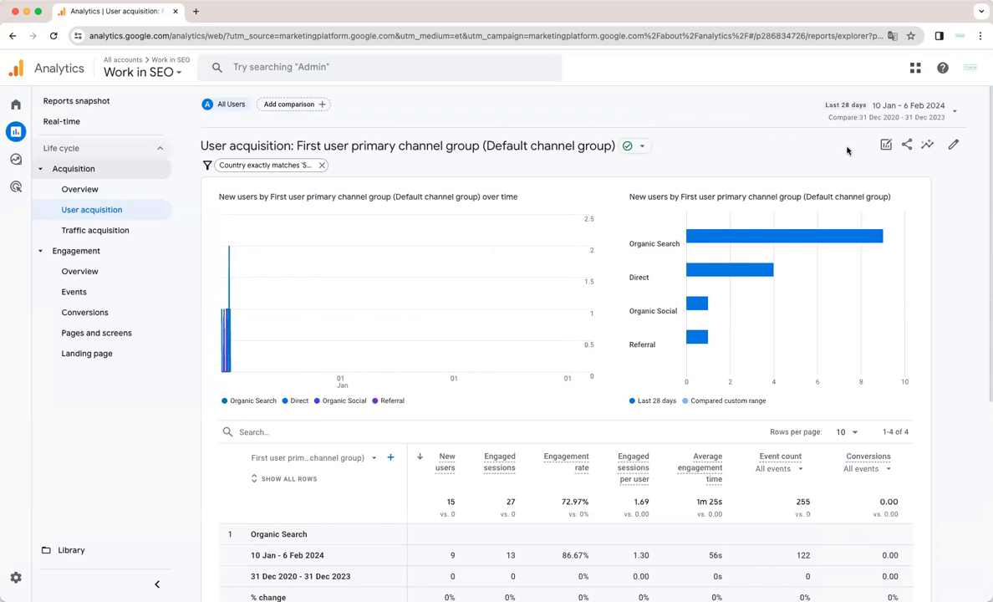
left_click(908, 146)
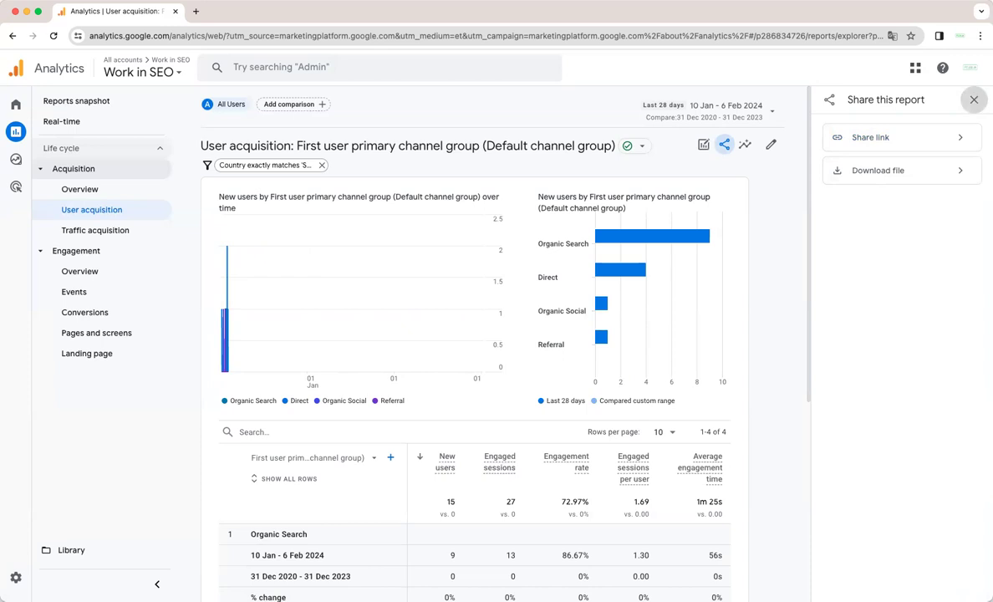
left_click(974, 99)
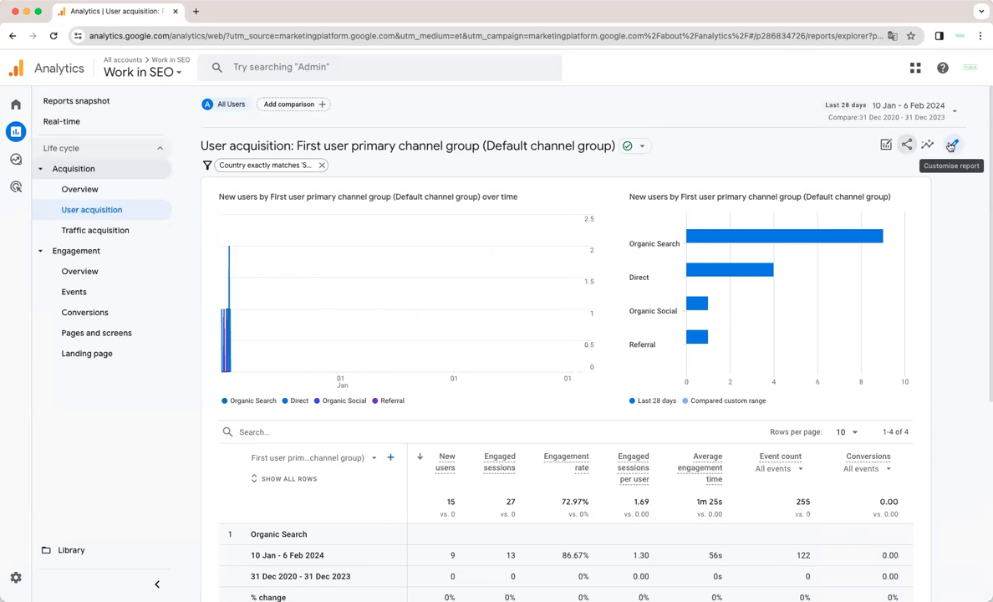
- Remove the Country filter from the report and turn off the date comparison, keeping the last 28 days range
left_click(321, 165)
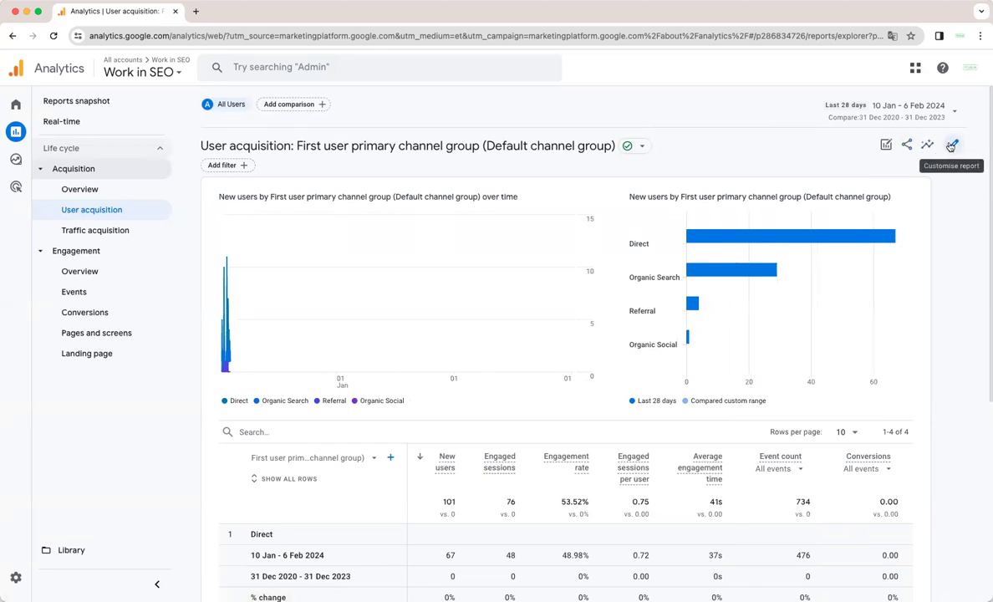
left_click(901, 106)
scroll(636, 318, "down", 5)
left_click(614, 201)
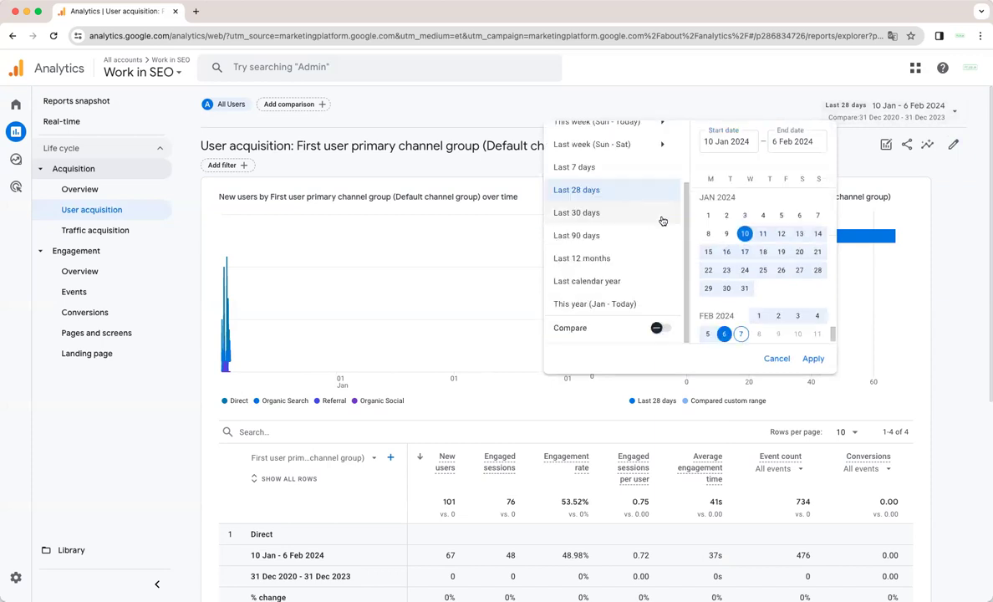
left_click(813, 358)
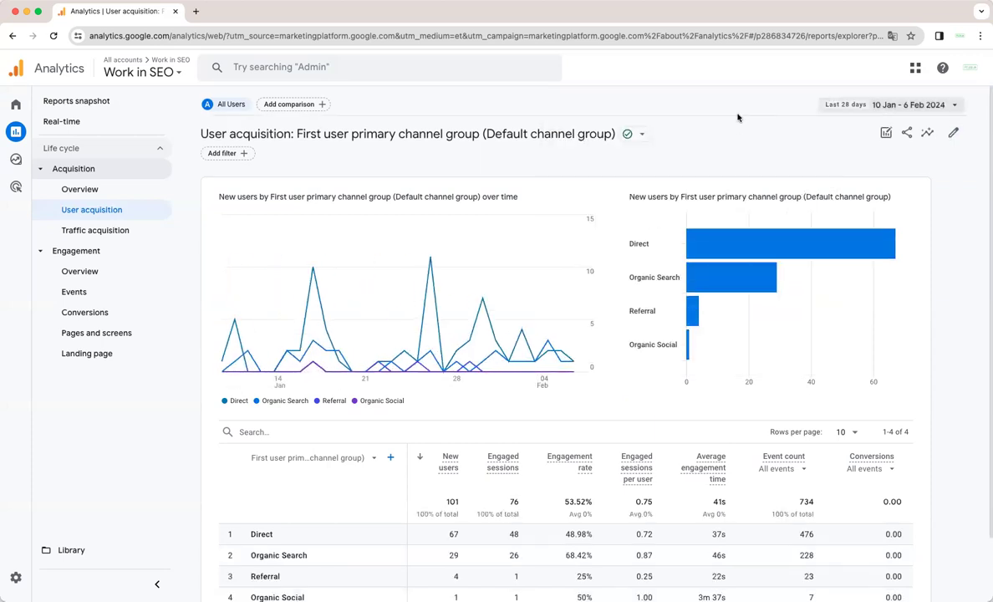
- Open the report for customisation and remove the Engaged sessions and Engagement rate metrics, applying the change
left_click(953, 134)
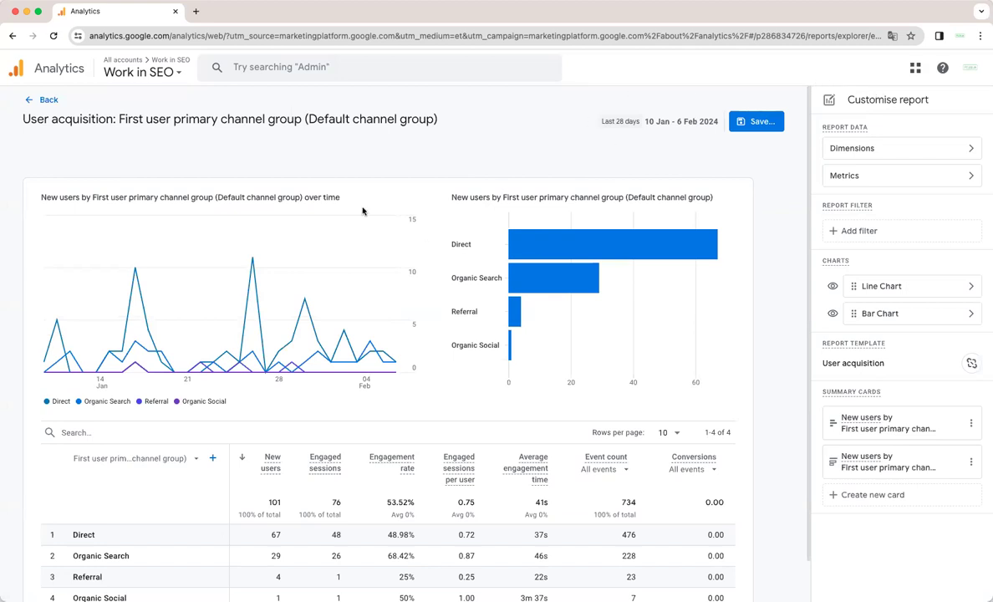
scroll(388, 133, "down", 2)
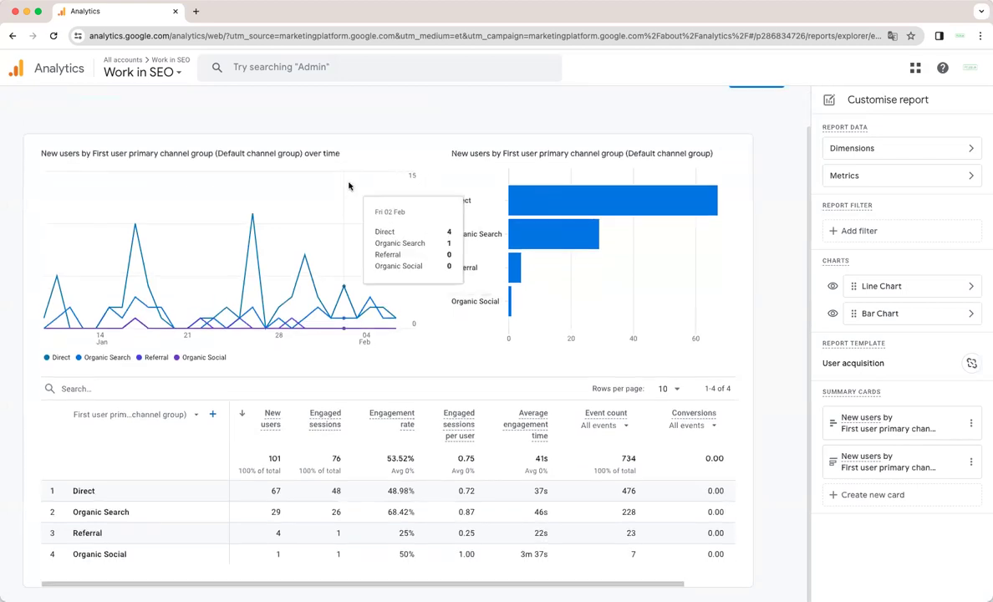
scroll(349, 187, "up", 2)
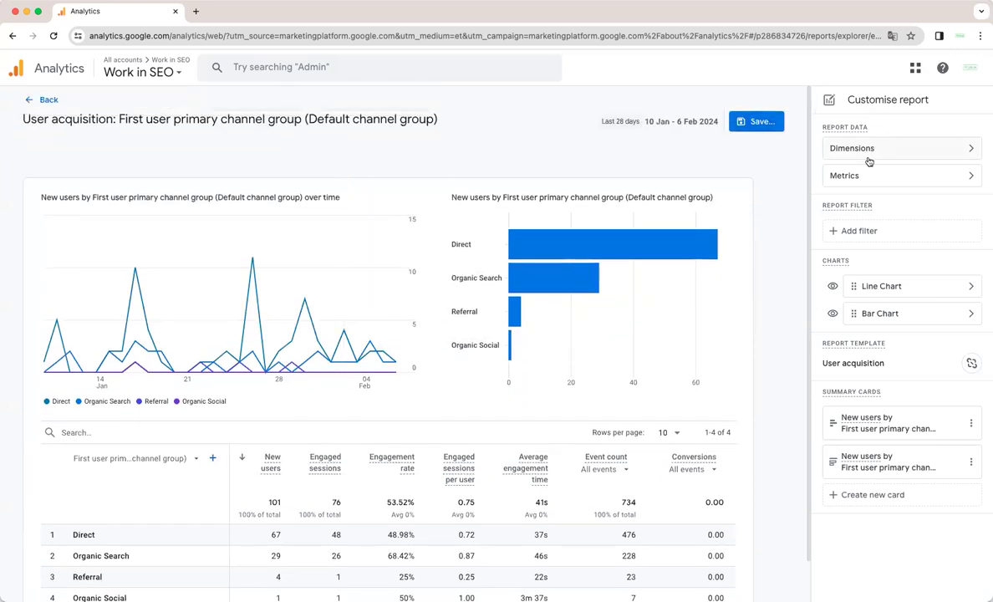
scroll(889, 175, "down", 1)
left_click(896, 176)
scroll(637, 225, "down", 1)
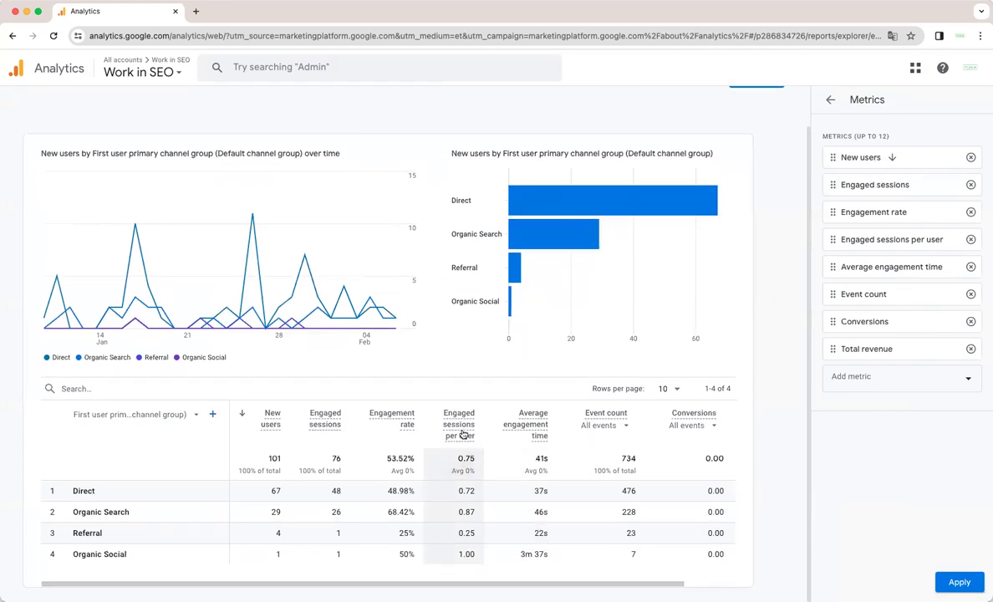
mouse_move(463, 435)
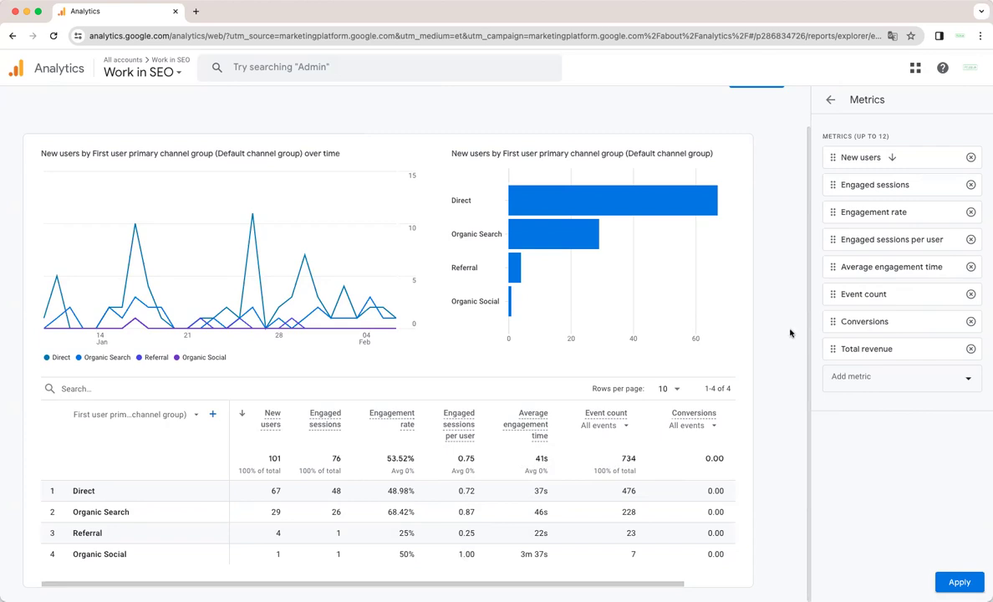
left_click(971, 185)
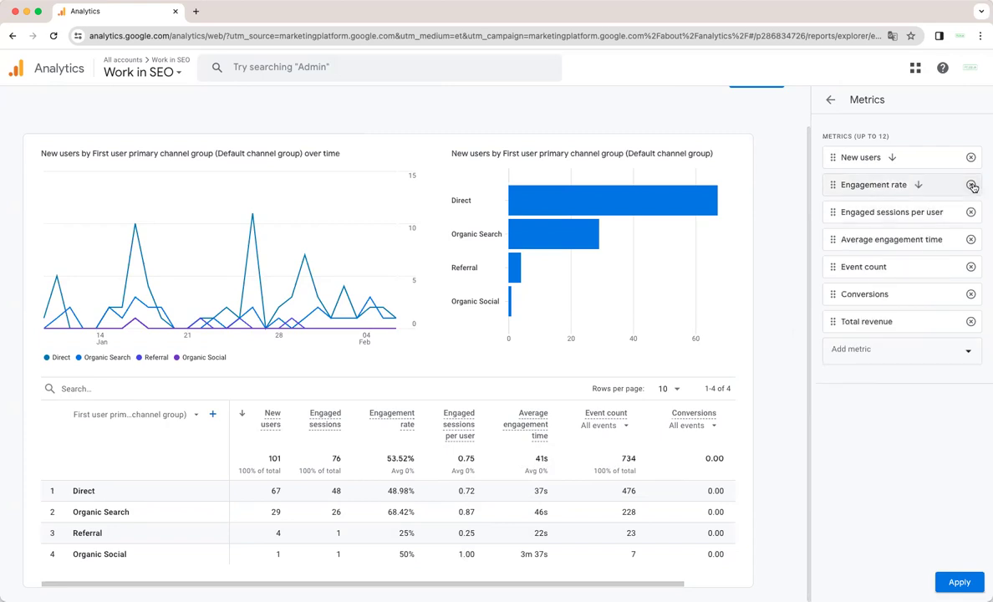
left_click(971, 184)
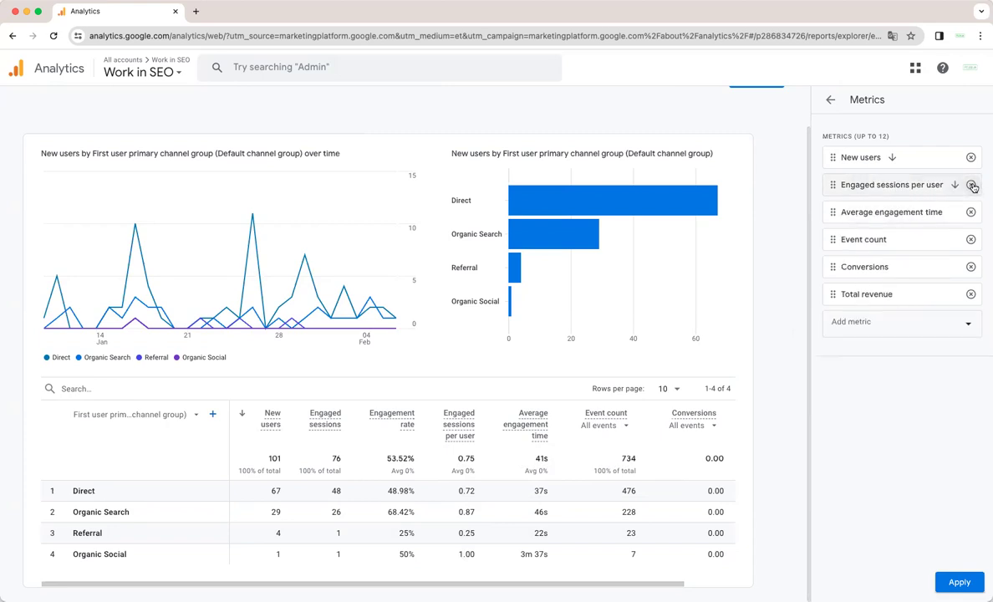
left_click(960, 582)
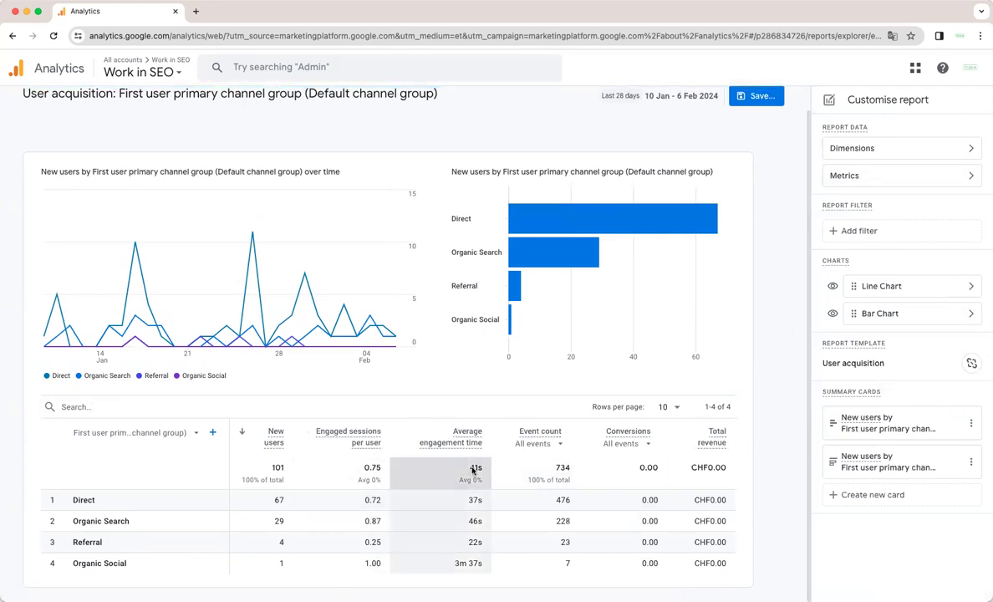
- Remove the Total revenue, Conversions and Engaged sessions per user metrics from the report and apply the change
left_click(838, 182)
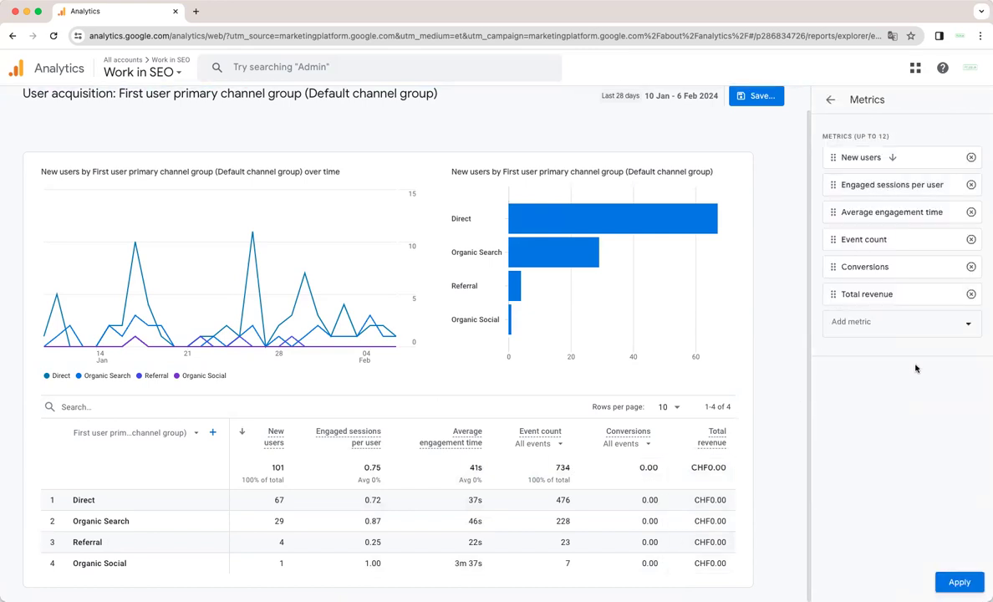
left_click(971, 296)
left_click(971, 267)
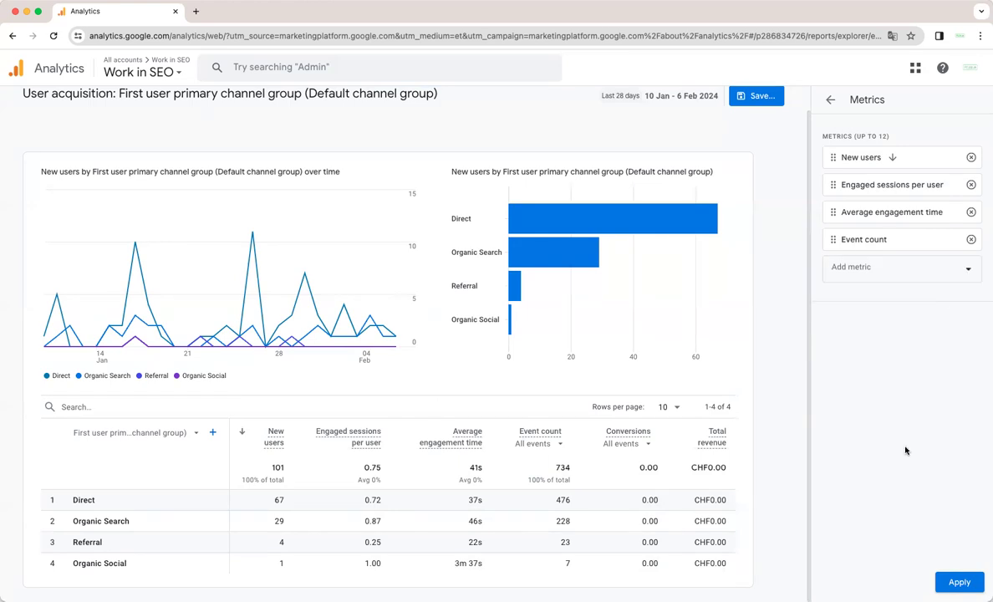
left_click(971, 185)
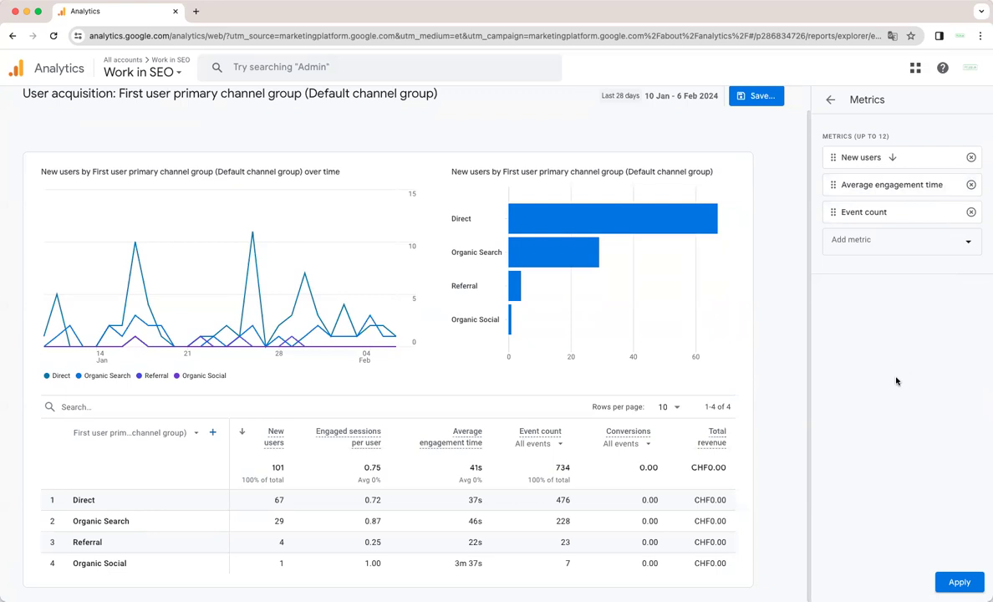
left_click(958, 582)
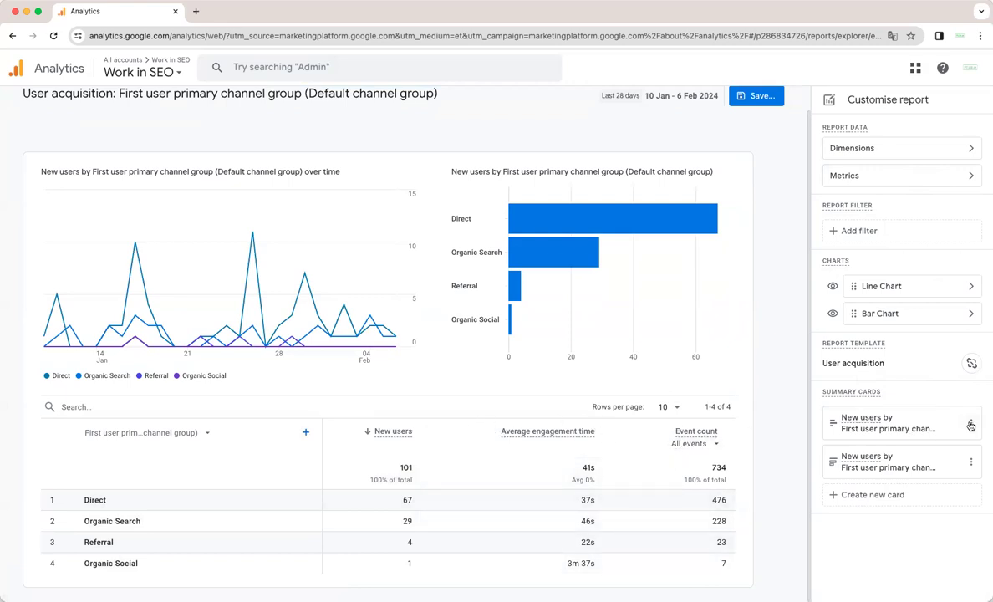
- Add a report filter where Country exactly matches Switzerland and apply it to the customised report
left_click(870, 237)
left_click(863, 182)
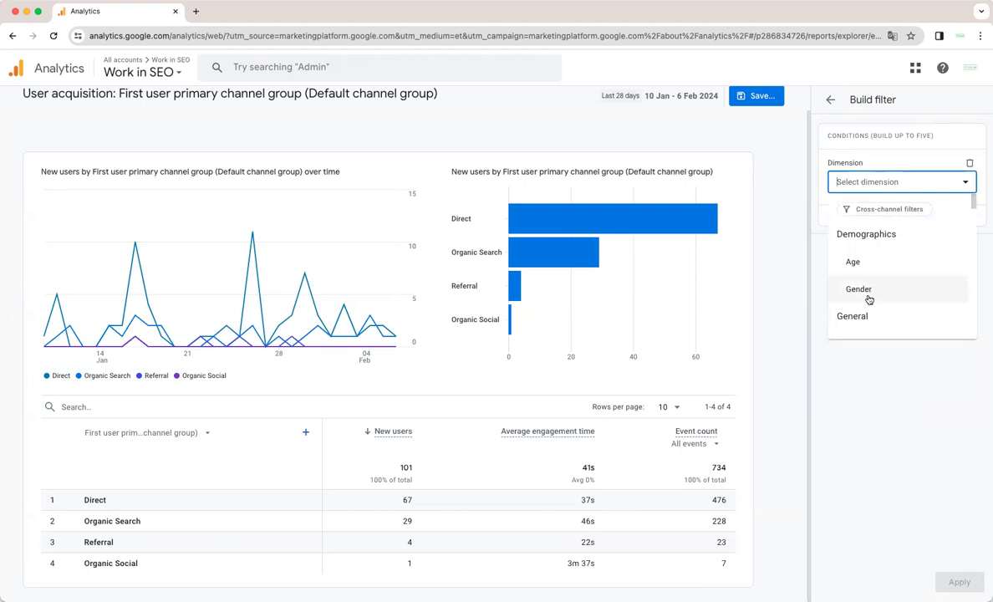
scroll(867, 294, "down", 1)
scroll(869, 289, "down", 3)
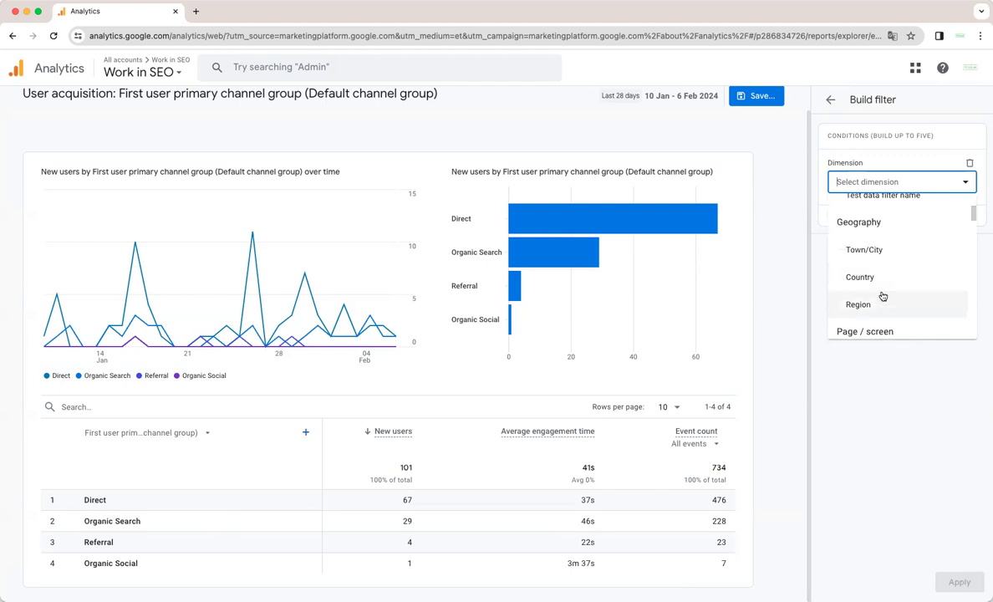
left_click(870, 277)
left_click(886, 222)
left_click(884, 253)
left_click(882, 264)
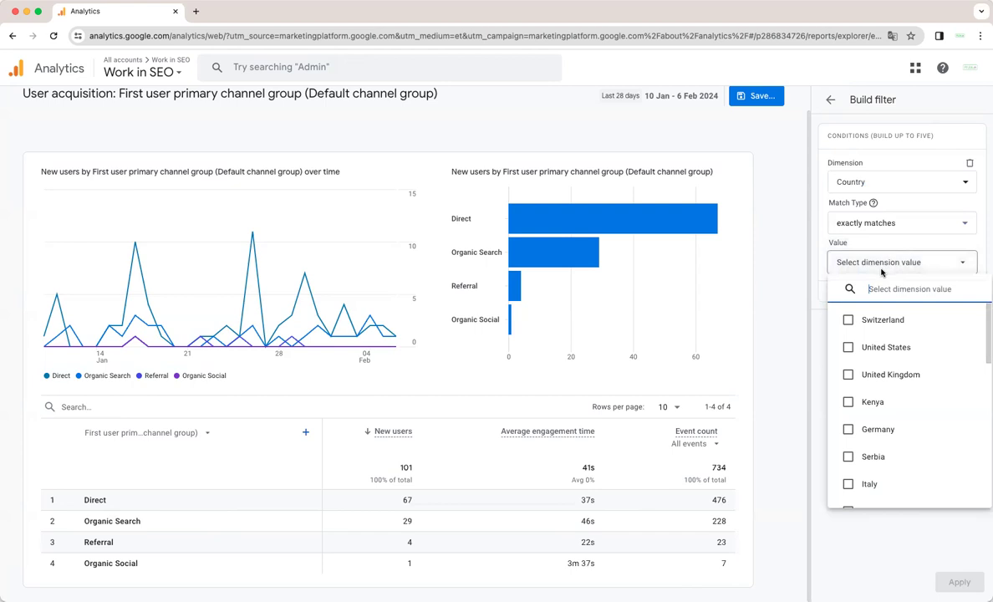
left_click(855, 320)
left_click(904, 527)
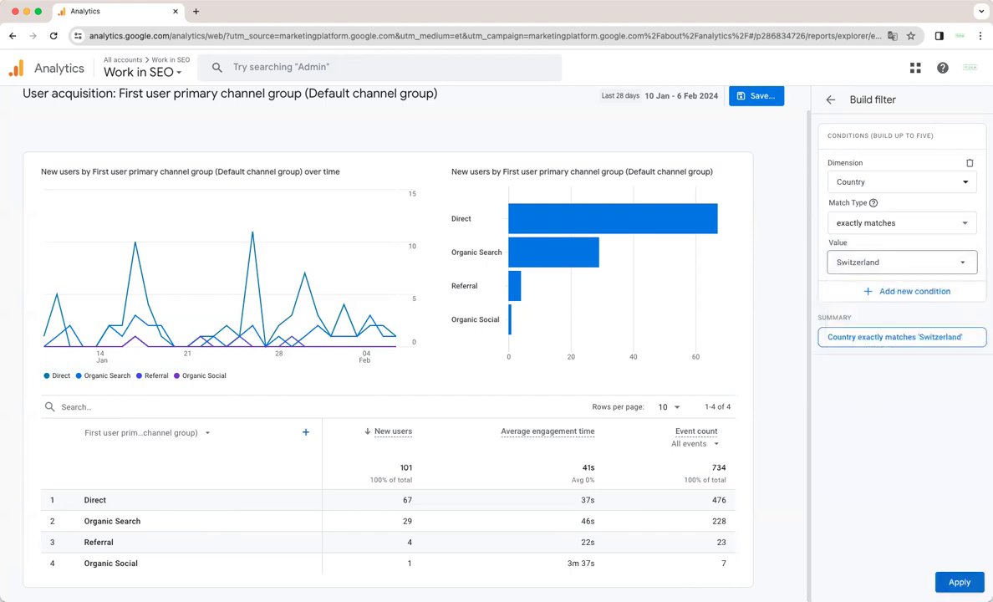
left_click(960, 583)
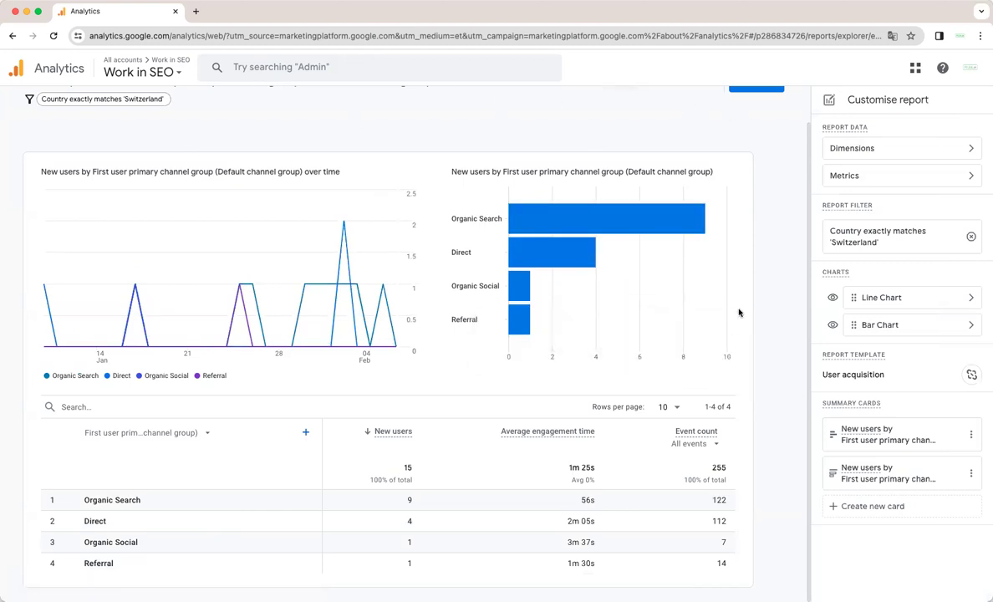
- Limit the Event count column of the report table to page_view events
scroll(743, 309, "up", 1)
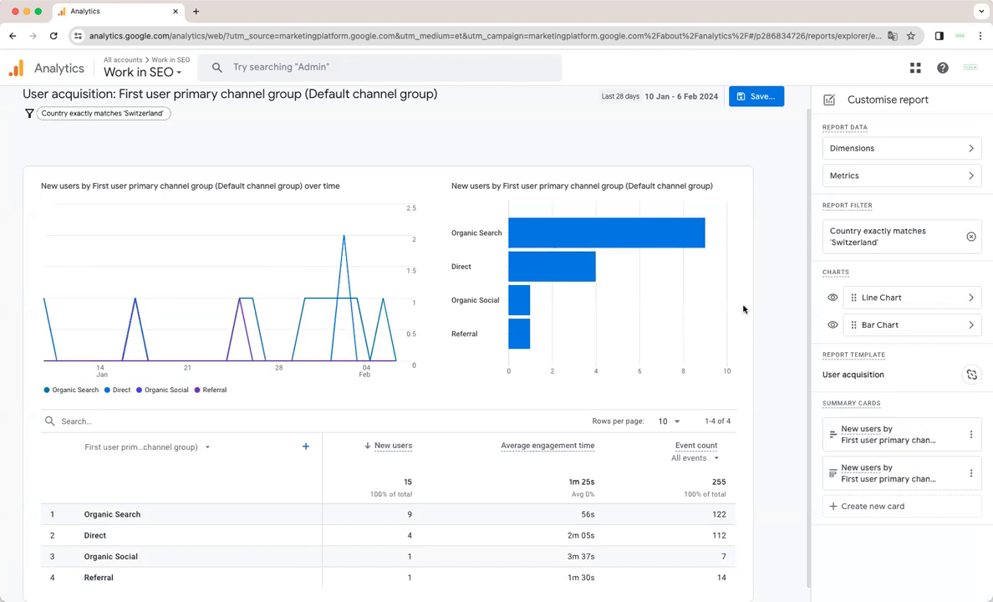
scroll(743, 309, "up", 2)
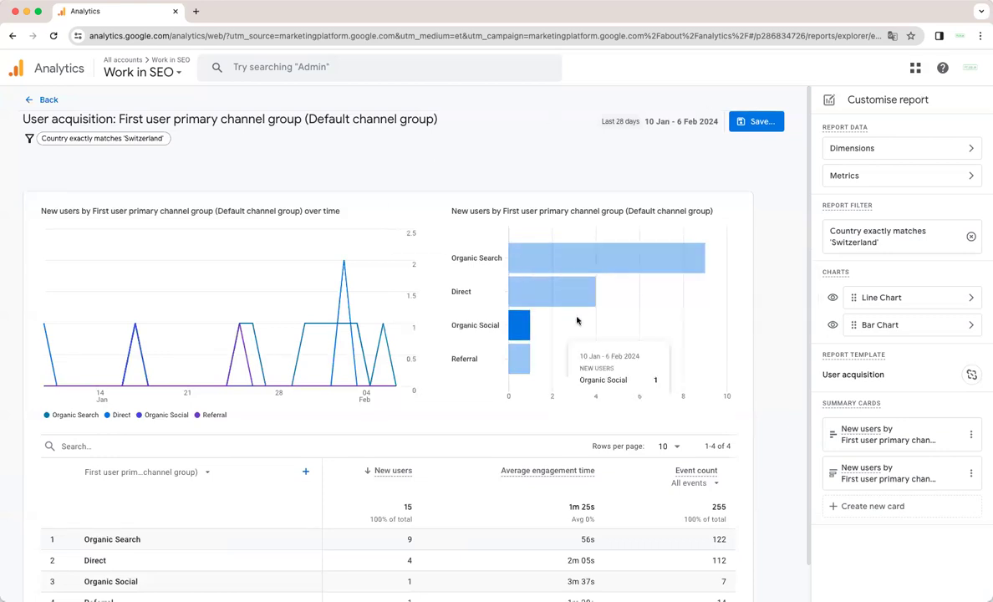
scroll(396, 362, "down", 1)
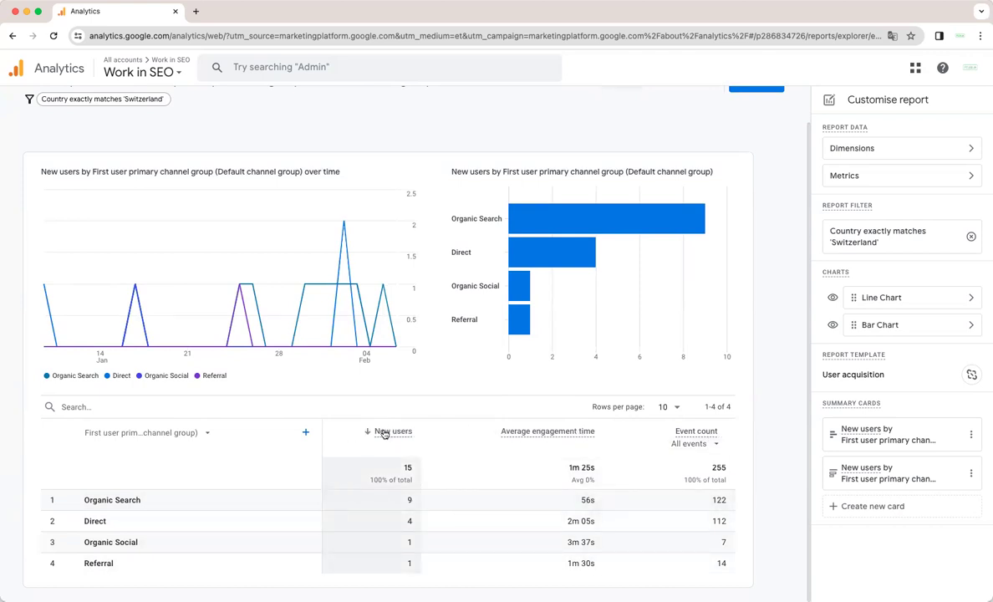
mouse_move(384, 433)
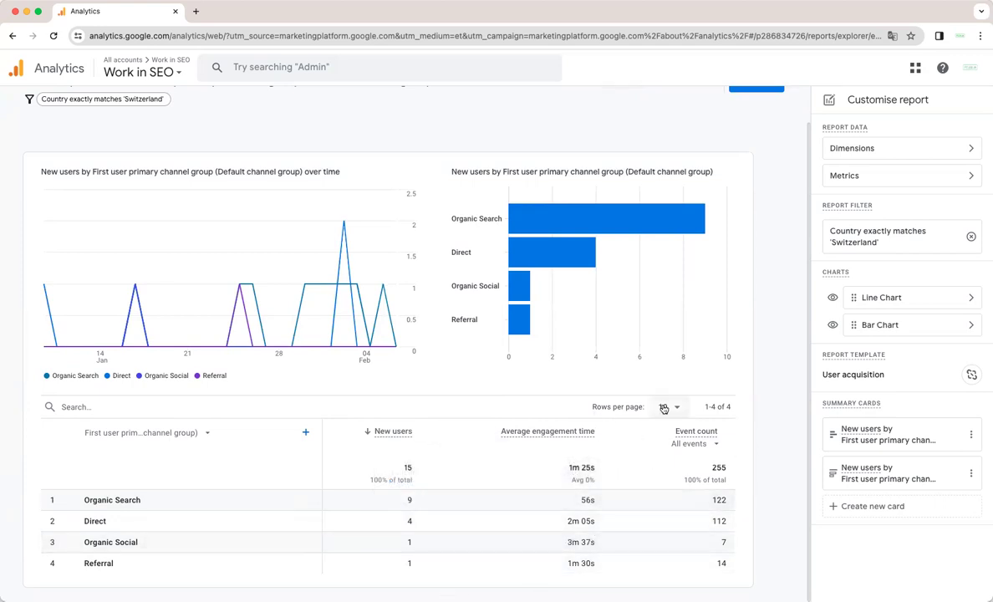
left_click(712, 443)
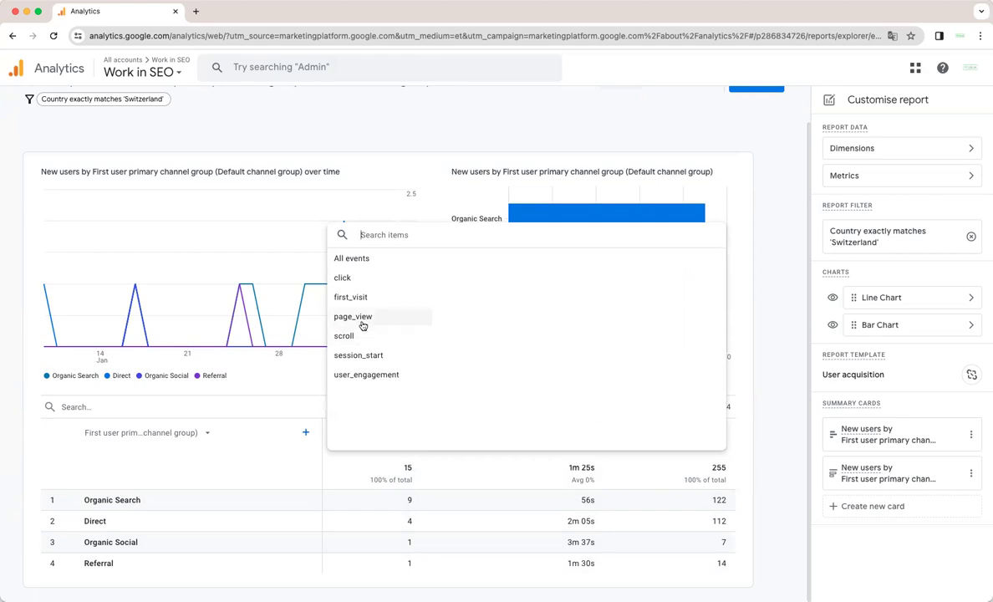
left_click(393, 322)
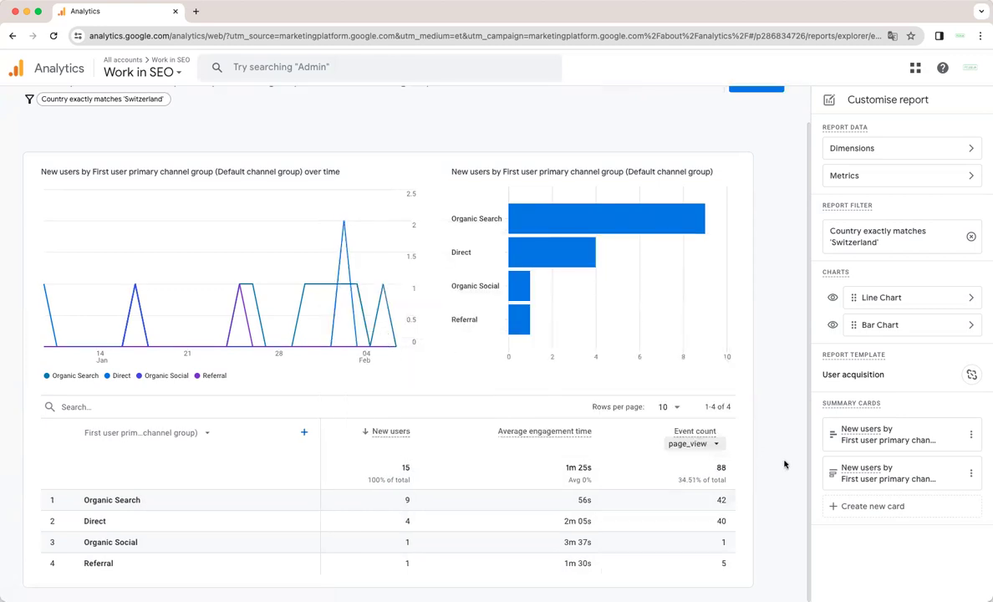
left_click(719, 445)
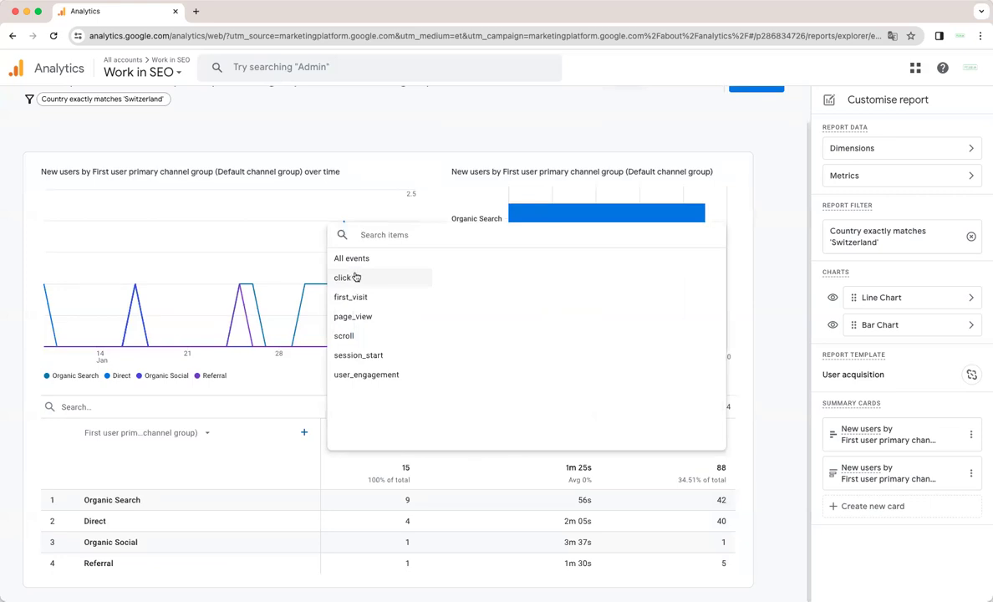
left_click(381, 319)
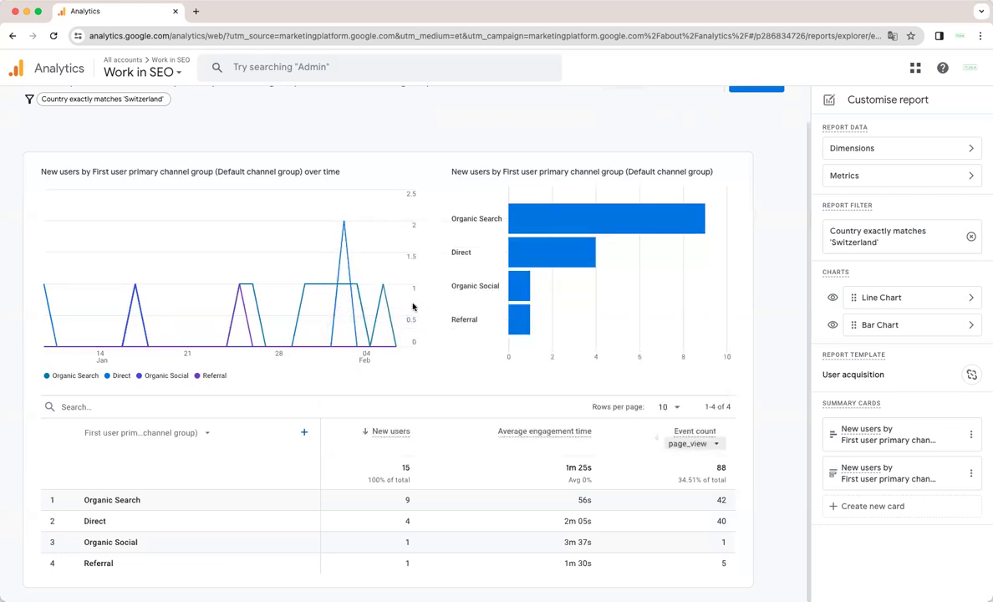
- Switch the Event count column to scroll events, and set it back to All events
left_click(717, 443)
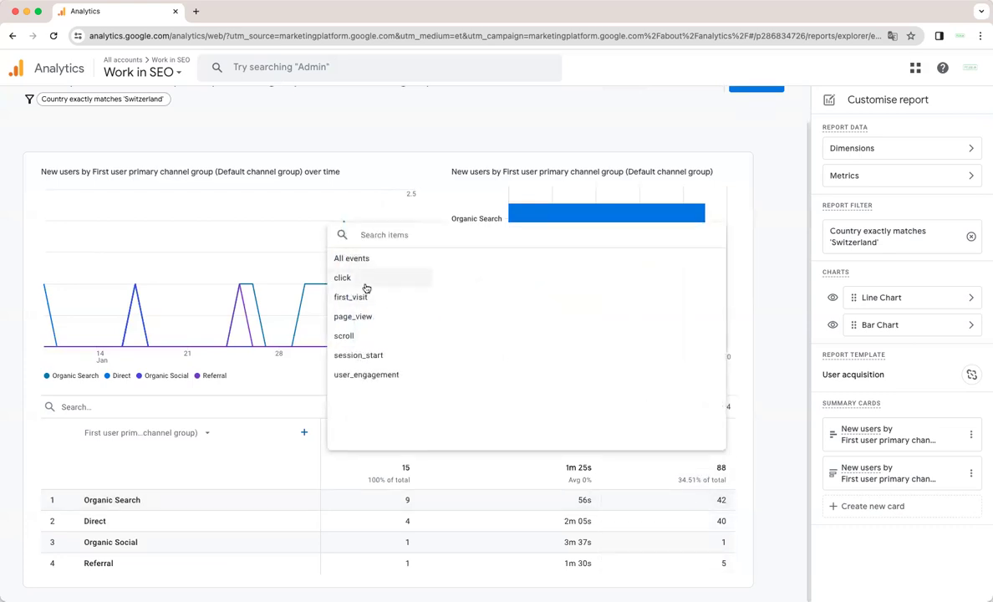
left_click(362, 335)
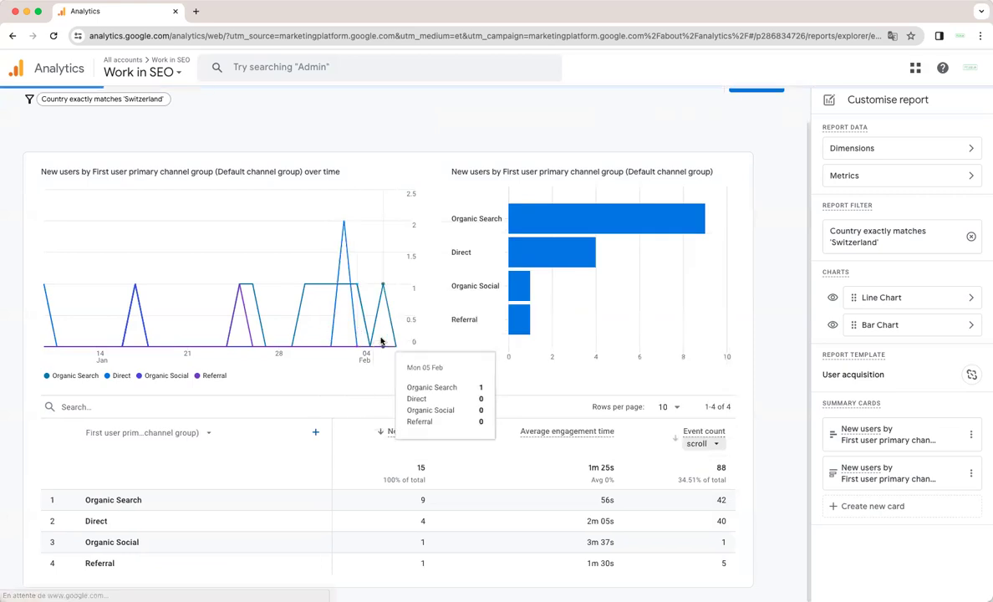
left_click(715, 445)
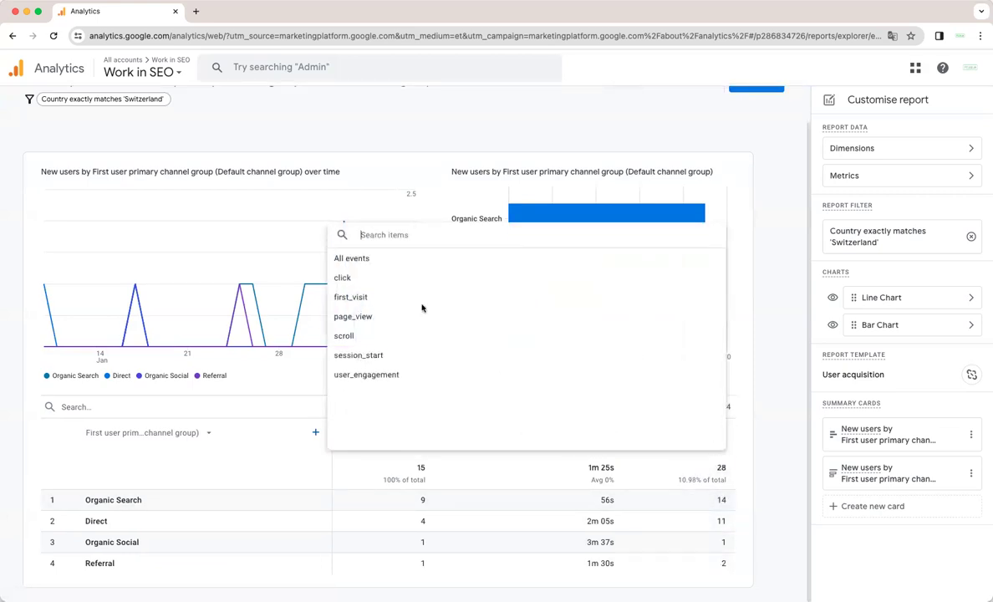
left_click(370, 257)
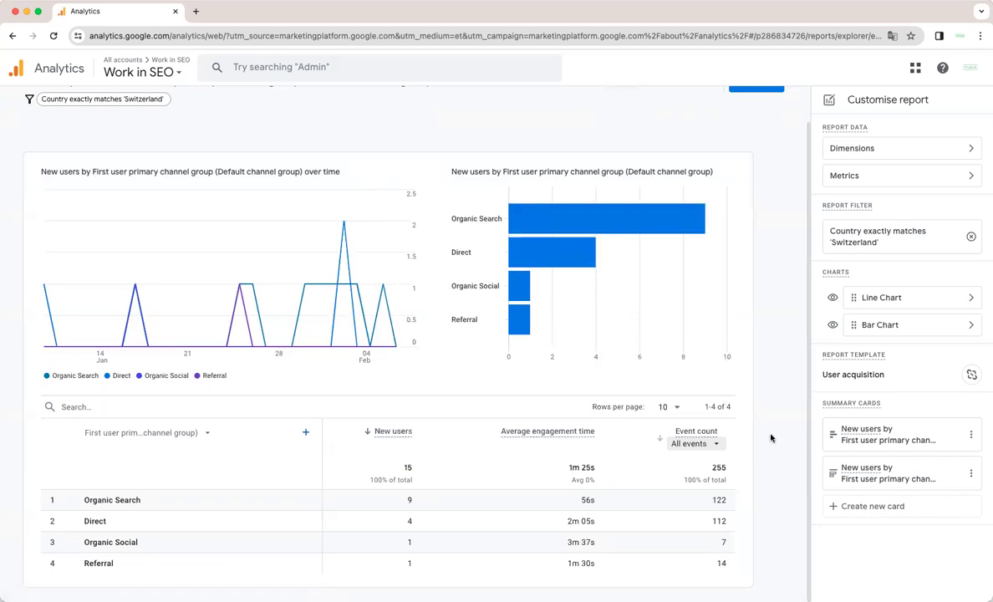
- Hide both the line chart and the bar chart in the report, and show them again
scroll(769, 433, "up", 1)
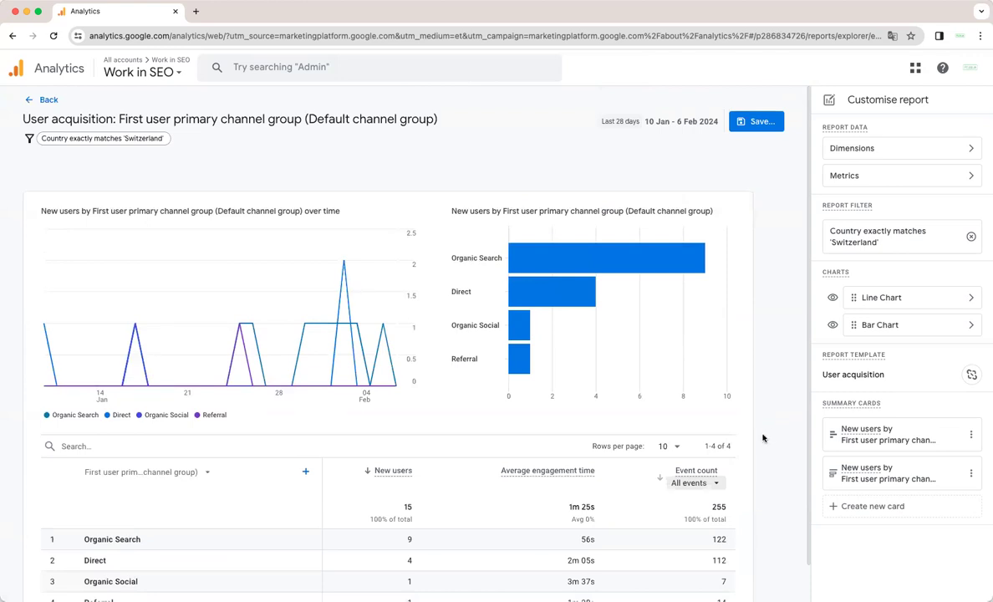
left_click(833, 298)
left_click(833, 325)
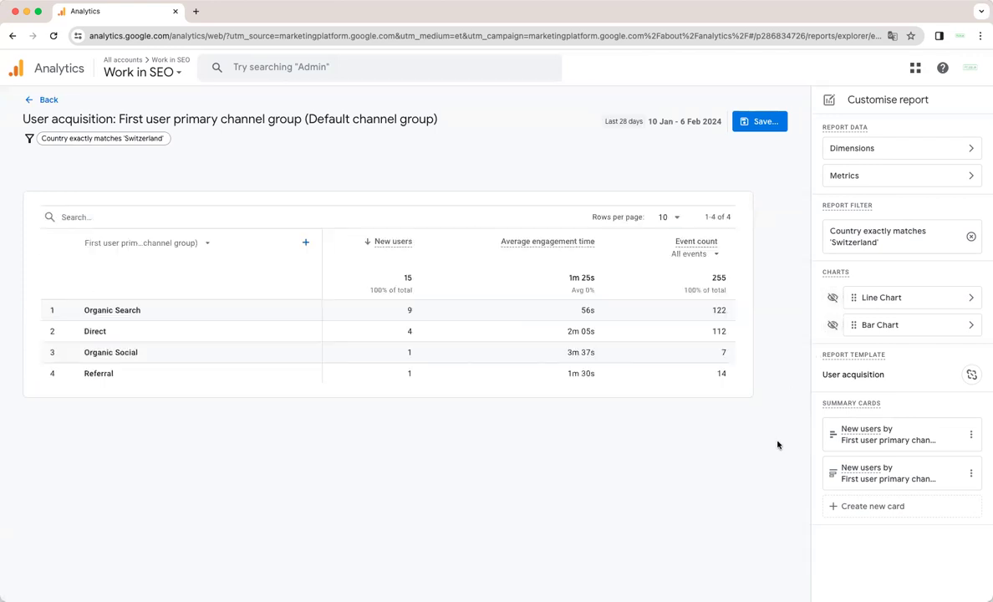
left_click(833, 325)
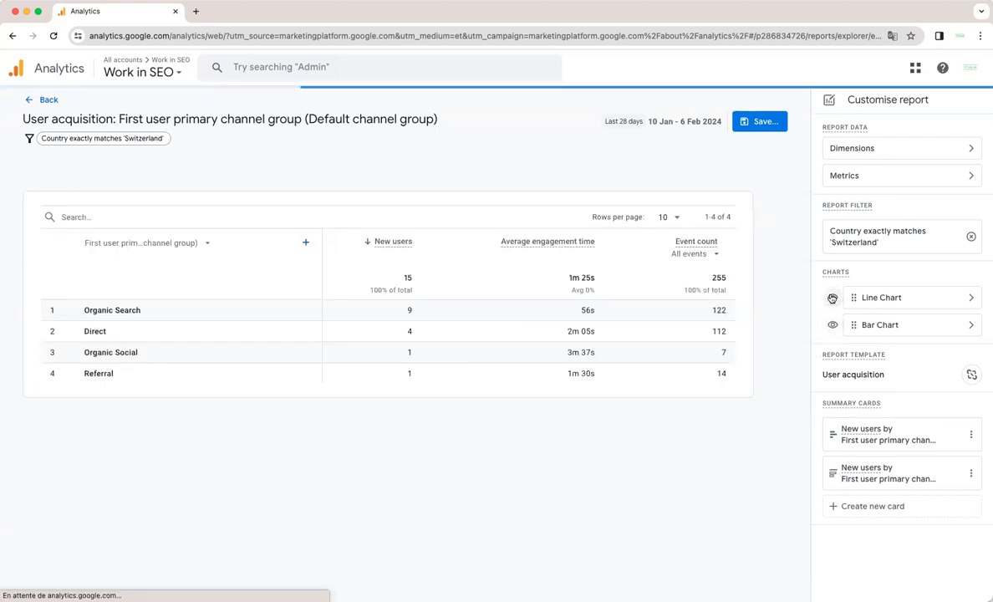
left_click(832, 299)
- Hide the line chart so that the report shows only the bar chart above the table
scroll(600, 434, "down", 1)
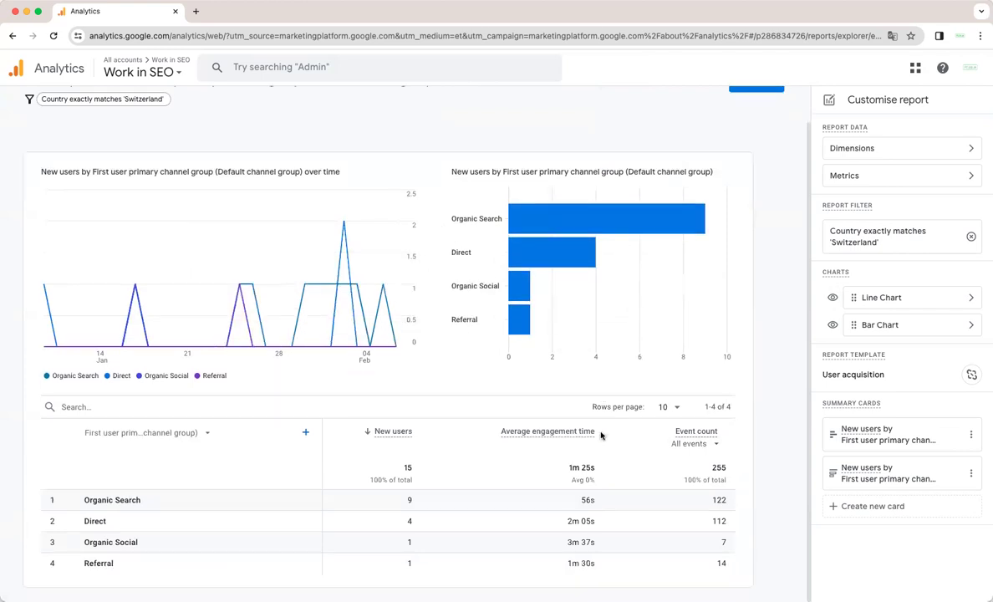
mouse_move(631, 249)
left_click(832, 298)
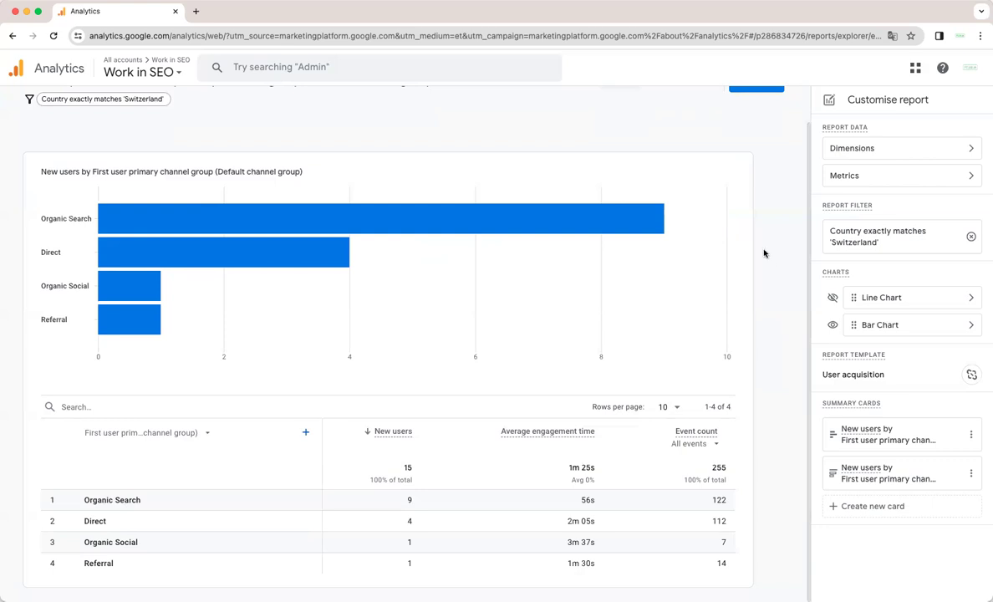
scroll(766, 284, "up", 1)
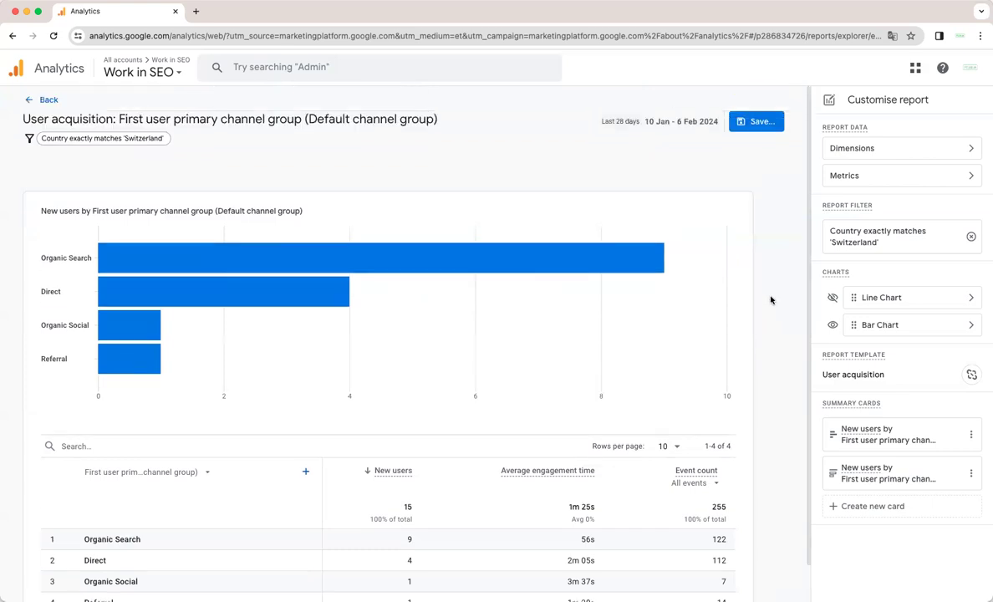
- Delete both existing New users summary cards from the report
scroll(782, 289, "down", 1)
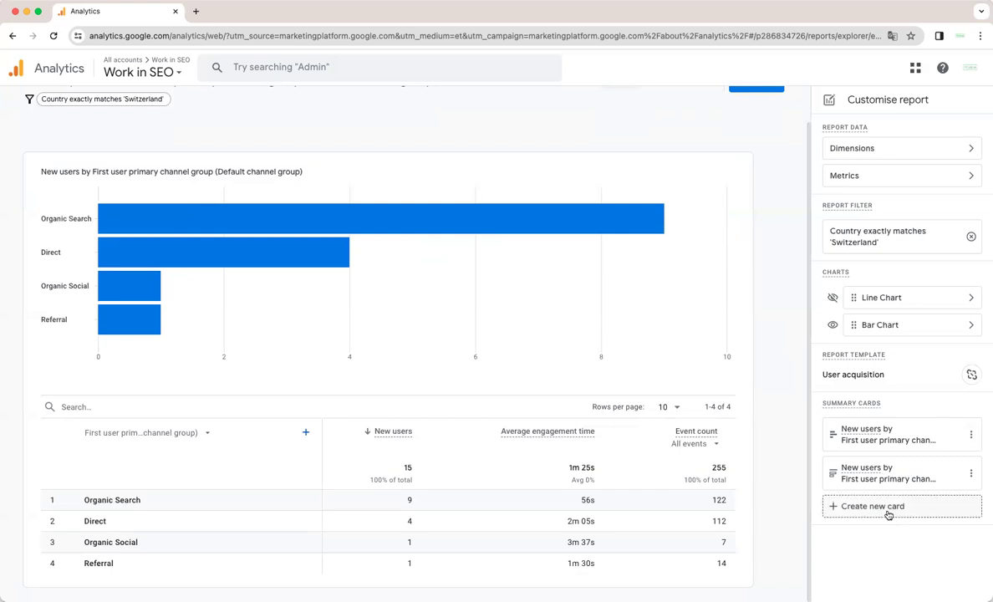
left_click(971, 436)
left_click(917, 502)
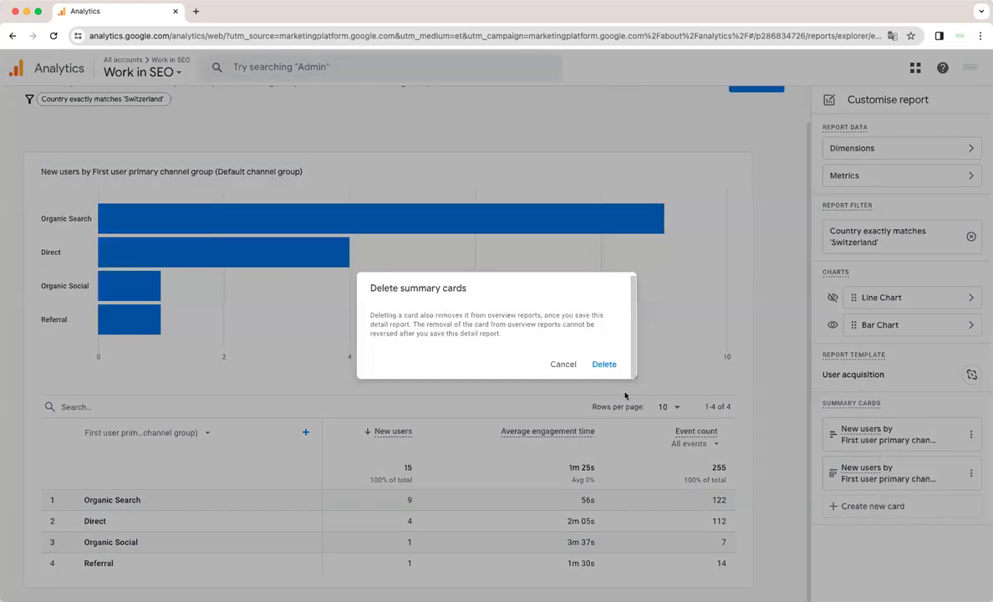
left_click(604, 364)
left_click(971, 435)
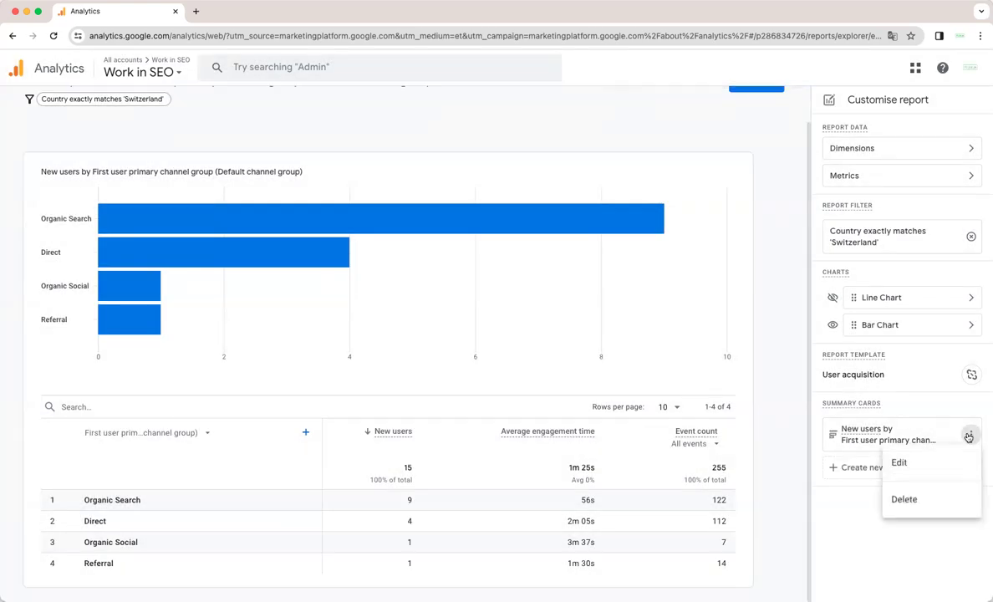
left_click(908, 501)
left_click(603, 371)
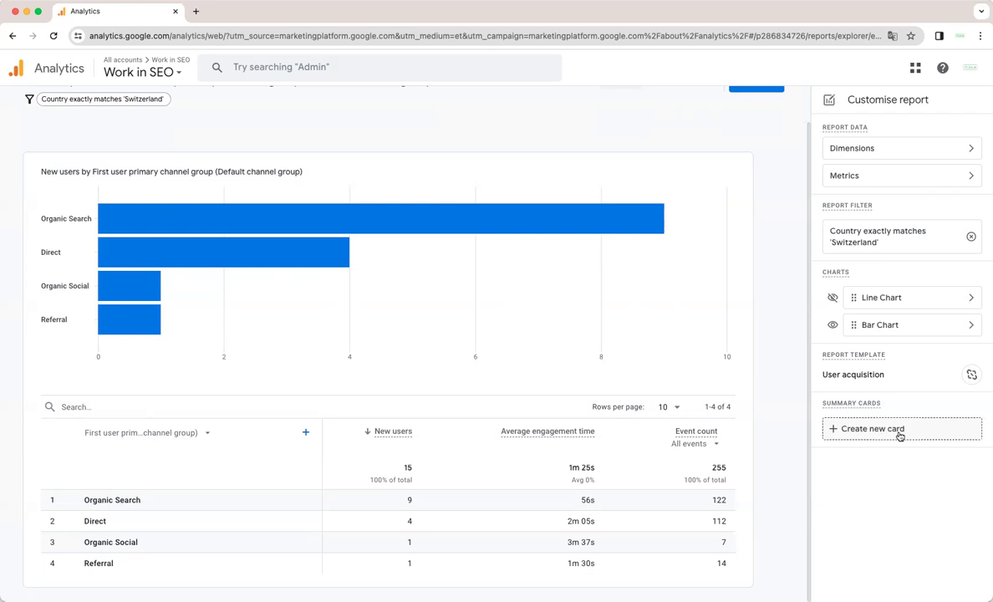
- Start a new summary card that uses the current report filter for Switzerland and the First user default channel group dimension
left_click(900, 435)
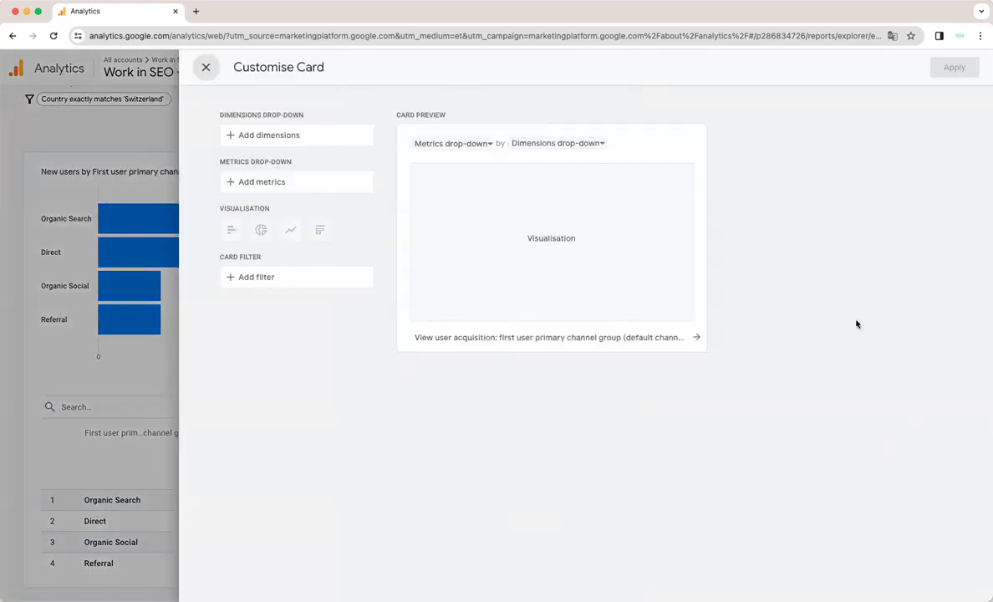
left_click(265, 277)
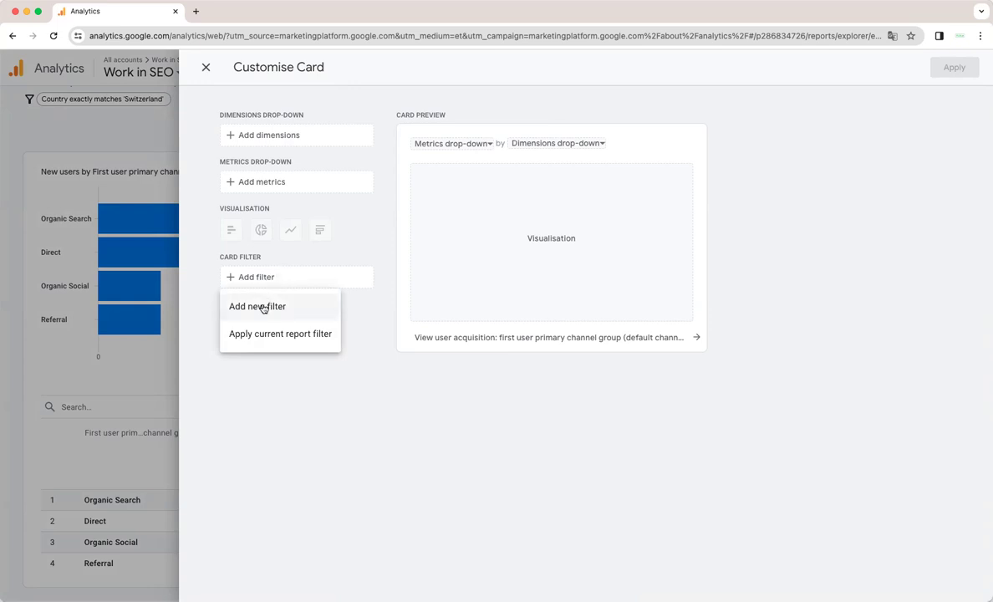
left_click(266, 337)
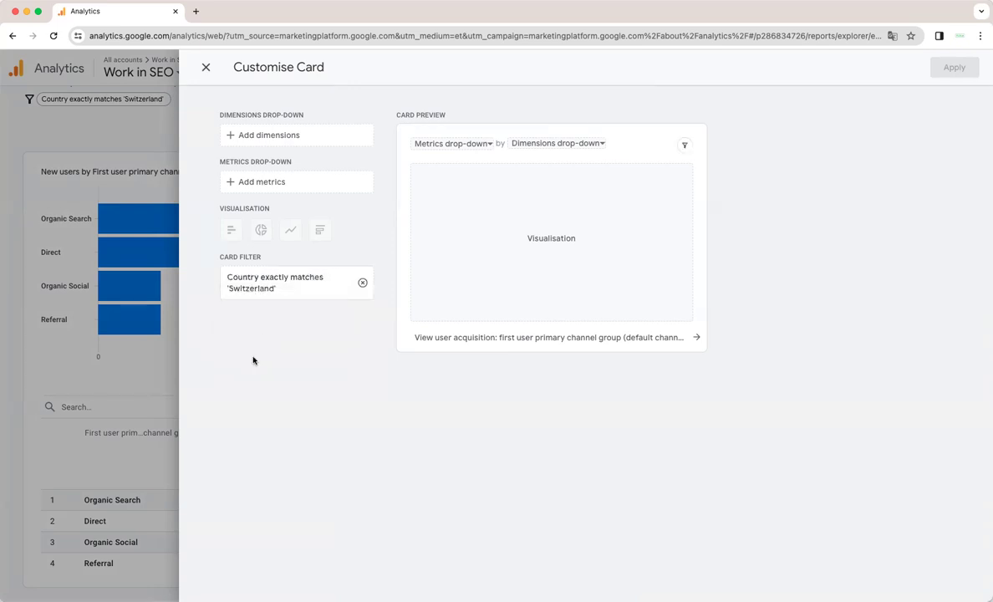
left_click(257, 138)
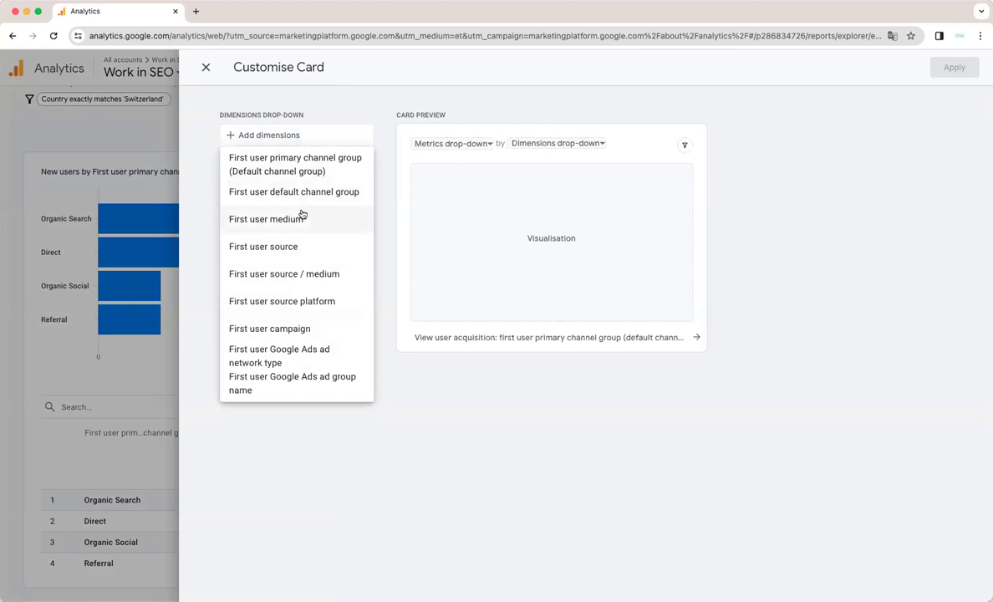
left_click(340, 195)
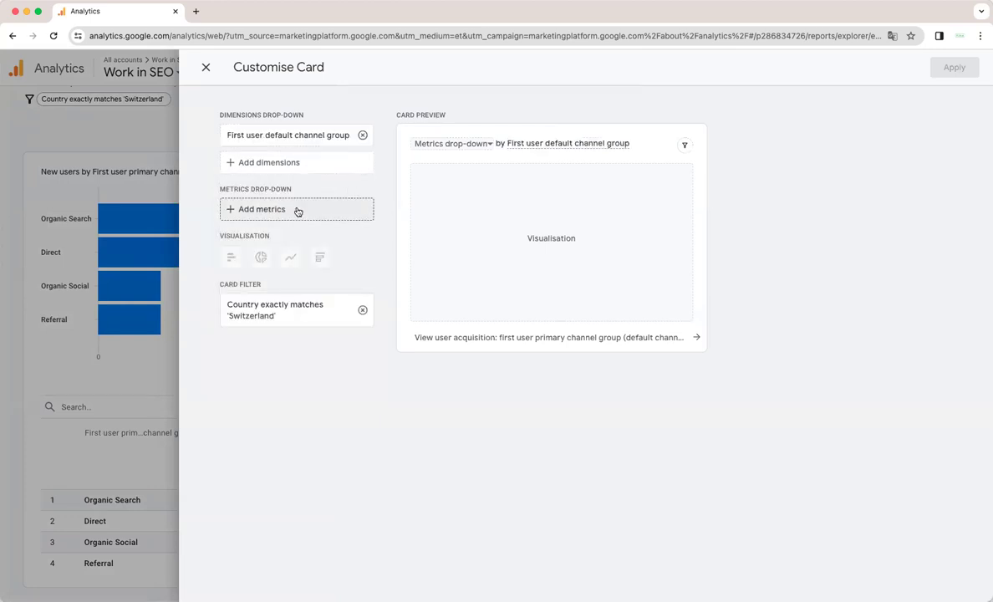
- Try First user primary channel group as the card's second dimension, and replace it with First user medium
left_click(263, 167)
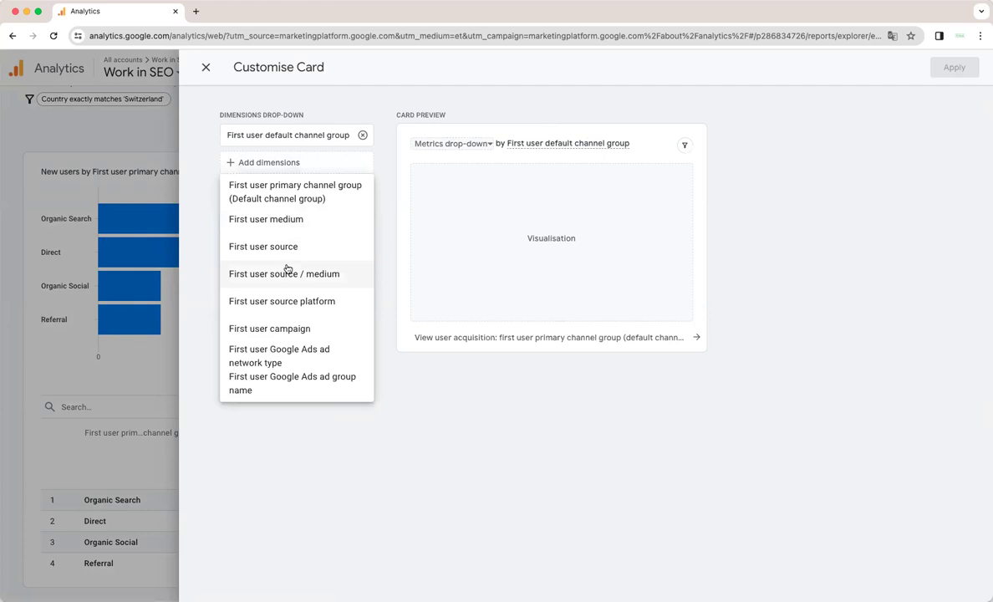
left_click(283, 192)
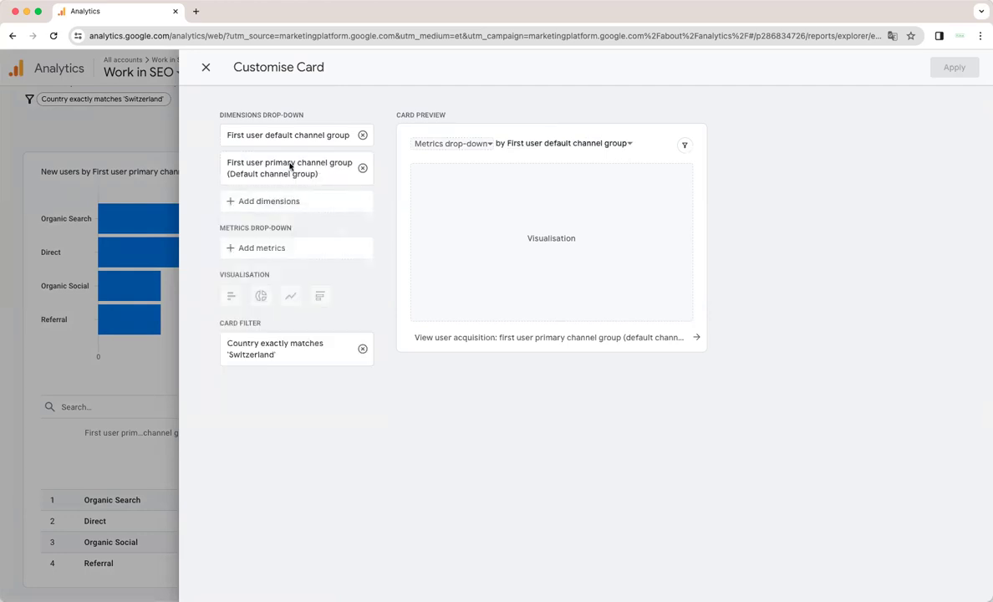
left_click(362, 168)
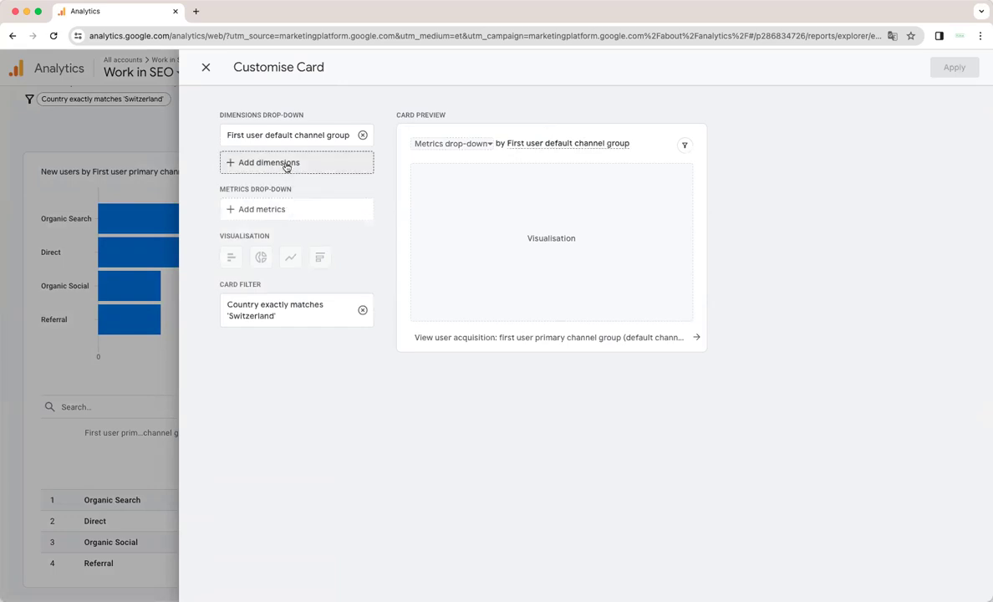
left_click(285, 164)
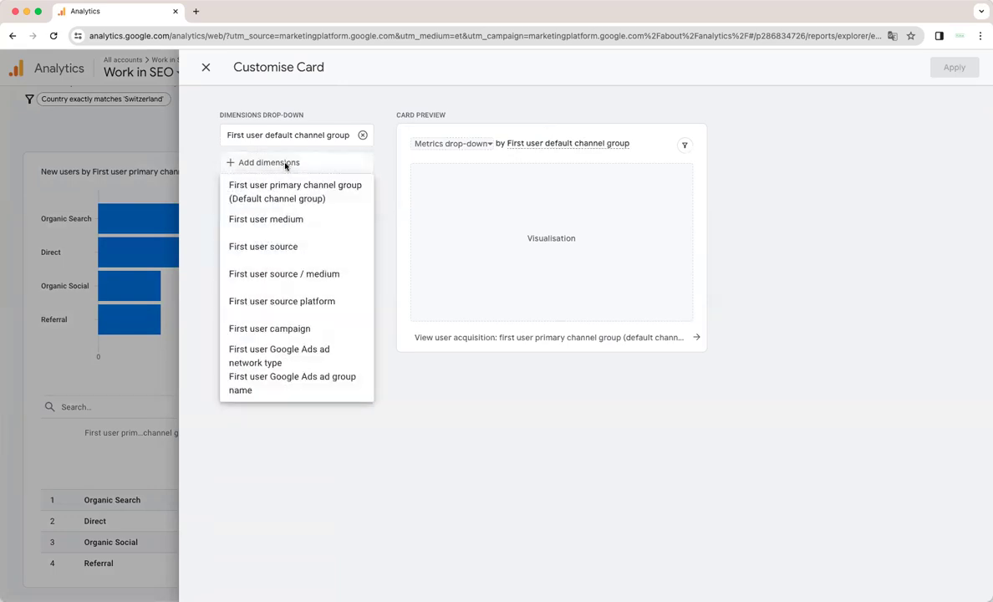
left_click(296, 218)
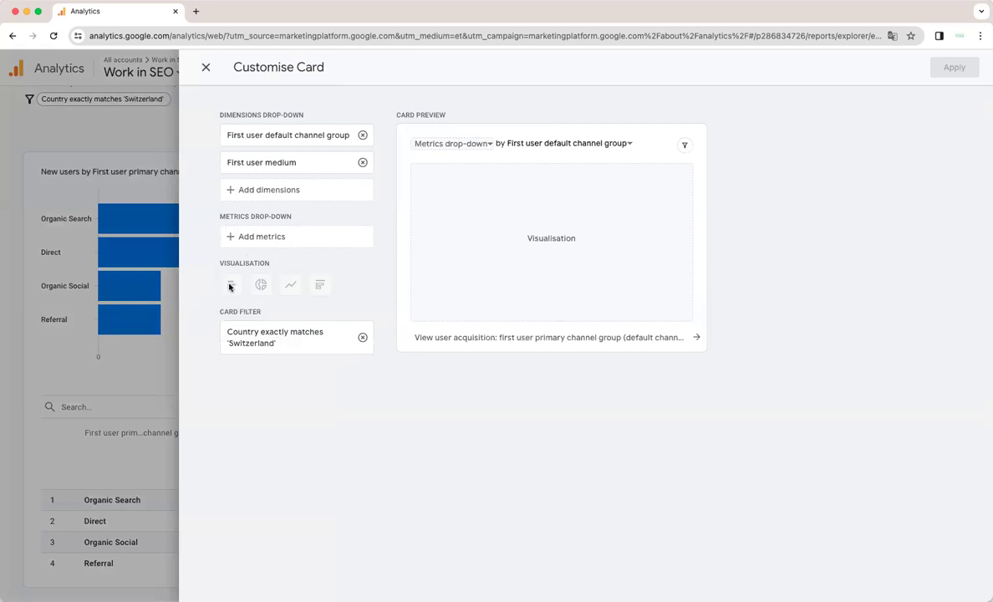
- Add the New users metric to the card and remove the First user medium dimension
left_click(262, 235)
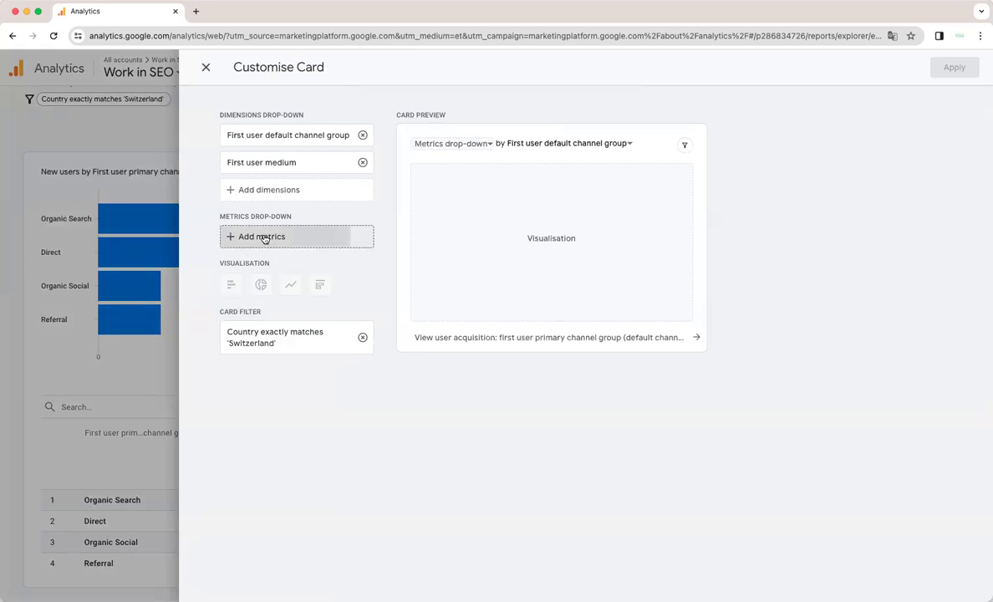
left_click(258, 267)
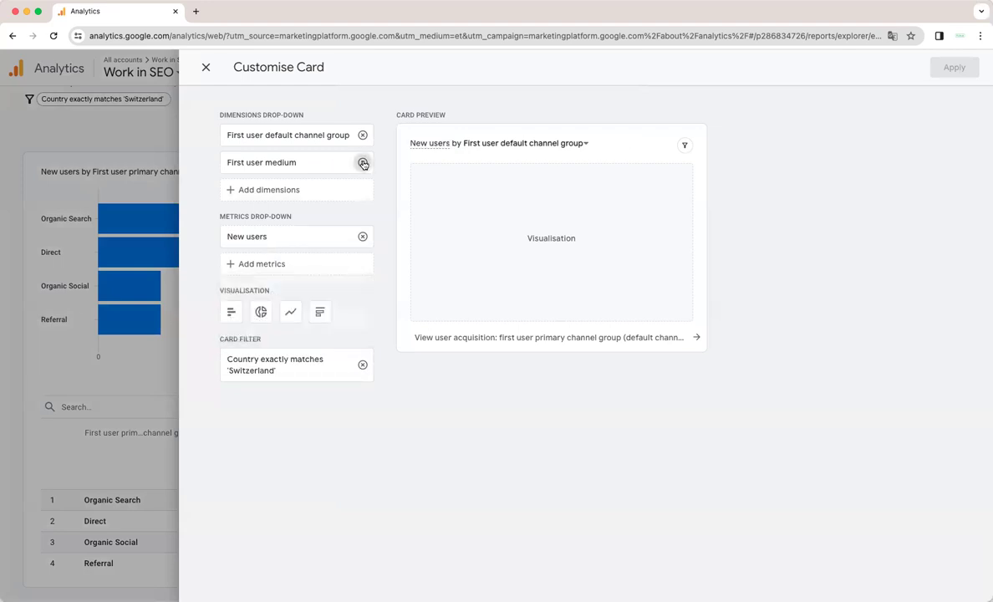
left_click(363, 161)
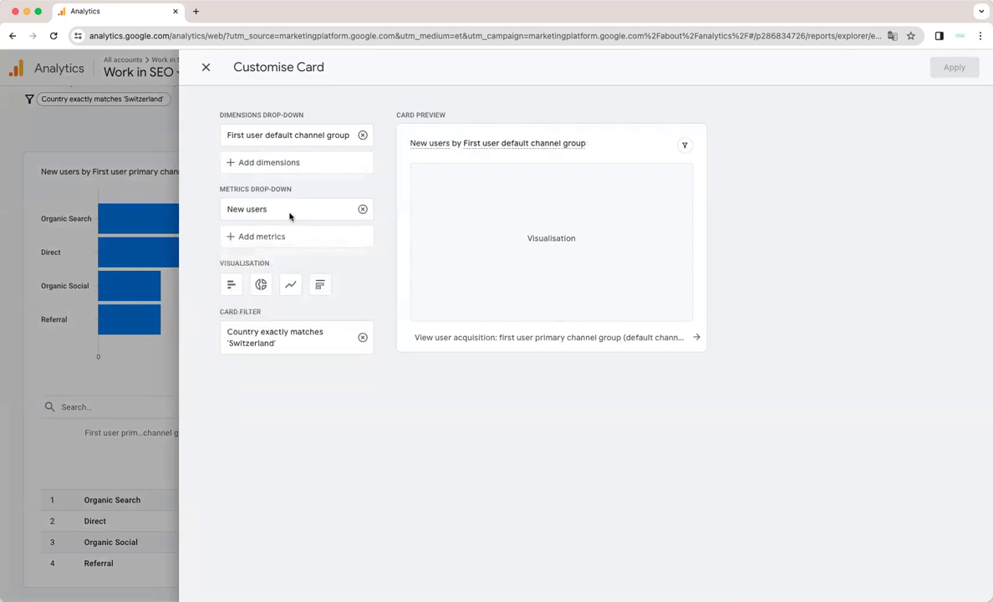
- Preview the card as a bar, donut and line chart, choose the table visualisation, and apply the card to the report
left_click(231, 286)
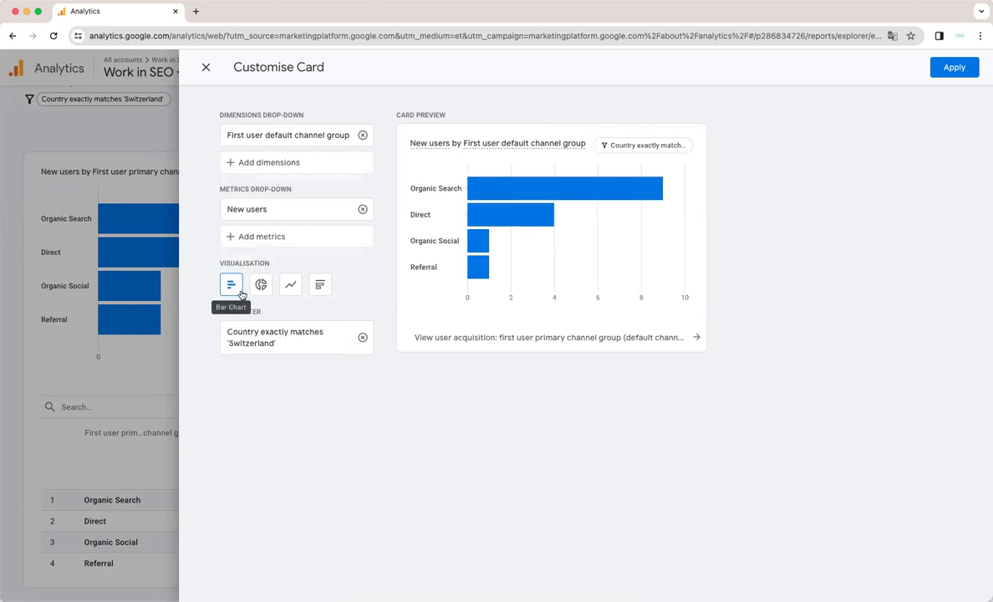
left_click(260, 286)
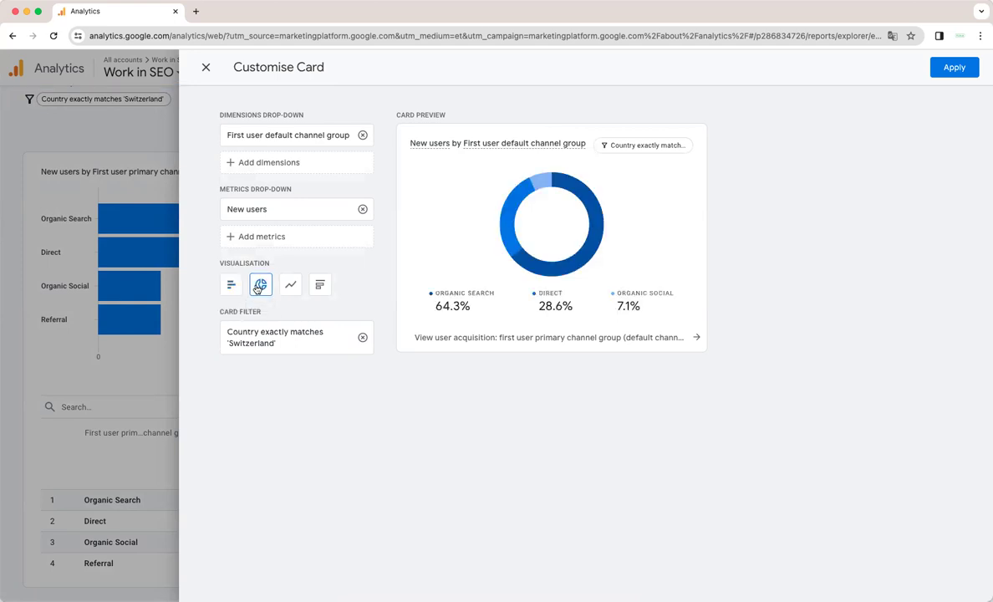
left_click(289, 289)
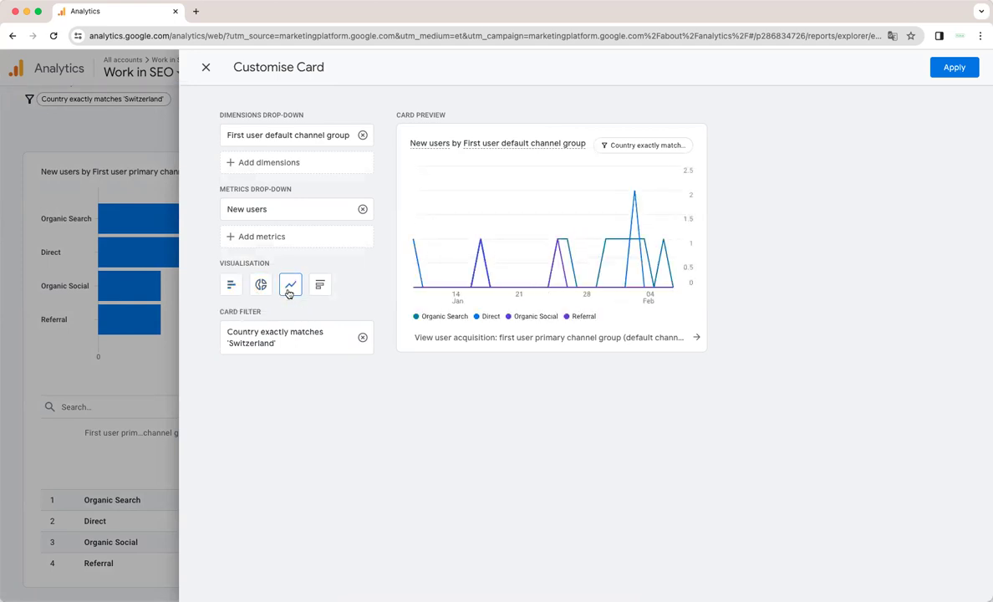
left_click(321, 285)
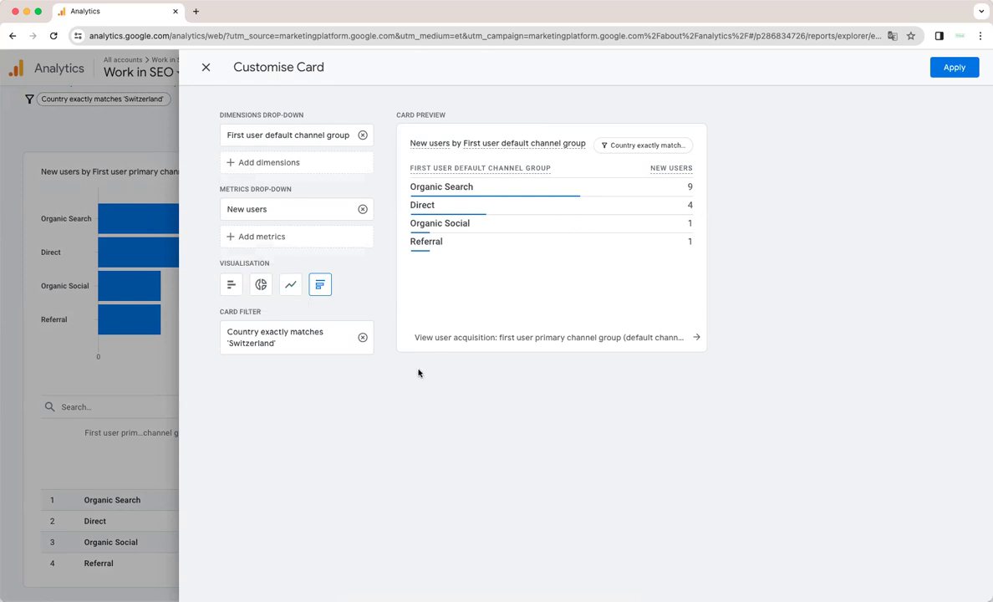
left_click(970, 68)
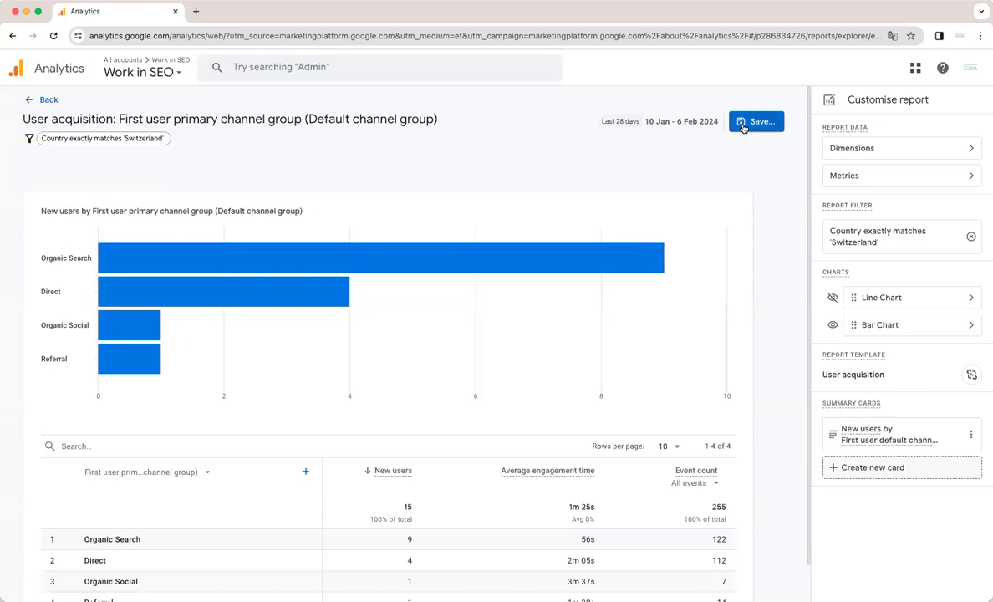
- Save the customised report as a new report named "First user -primary channel grouping" with the description "Filtre: Suisse"
left_click(744, 126)
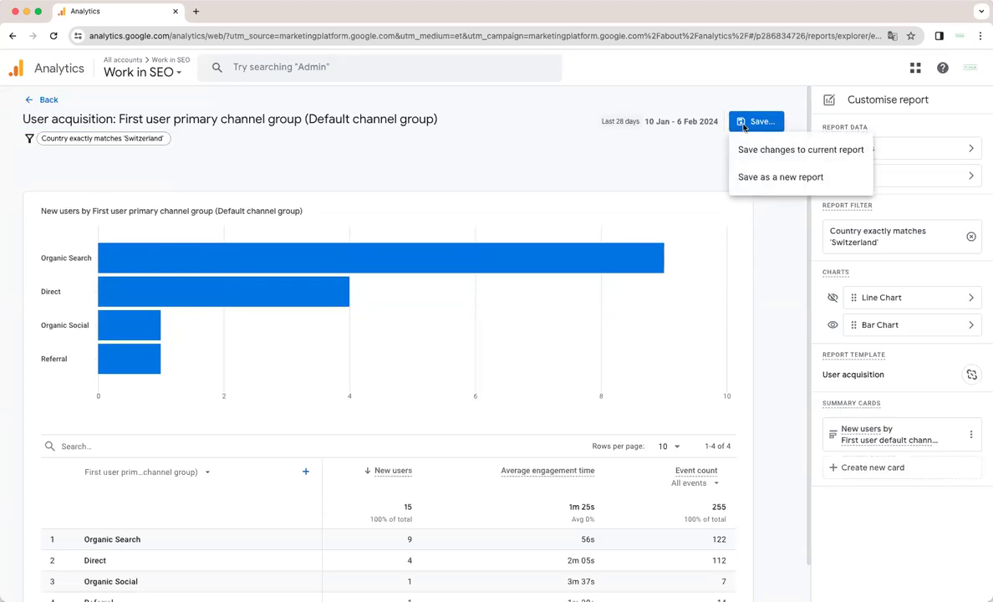
left_click(770, 184)
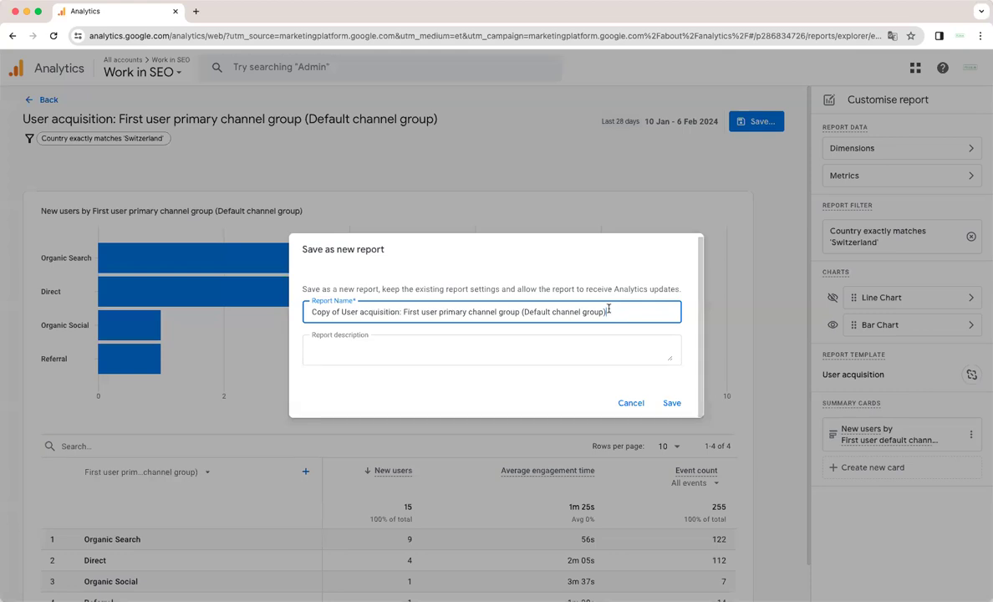
left_click_drag(609, 310, 311, 311)
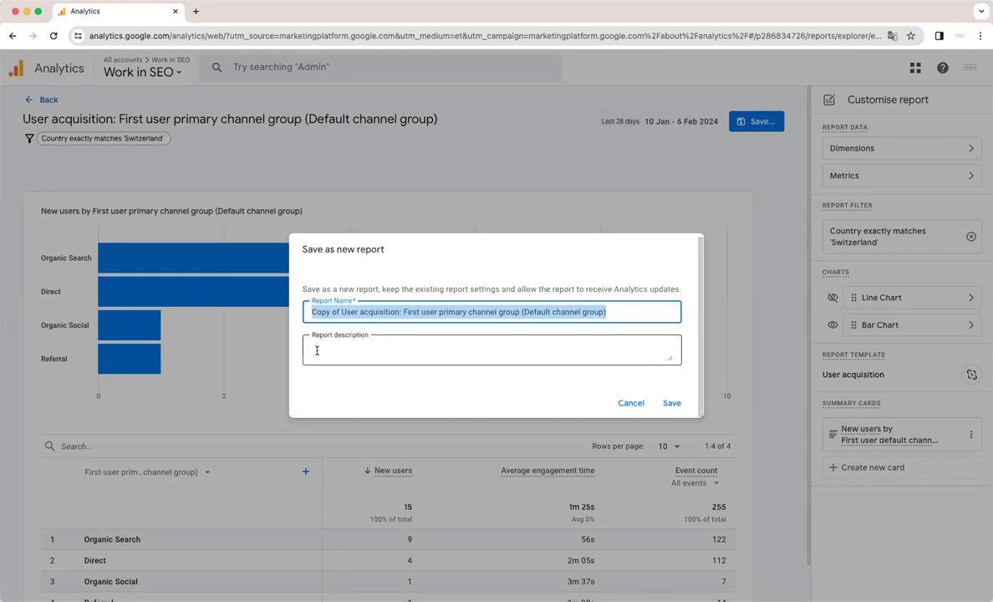
type("F")
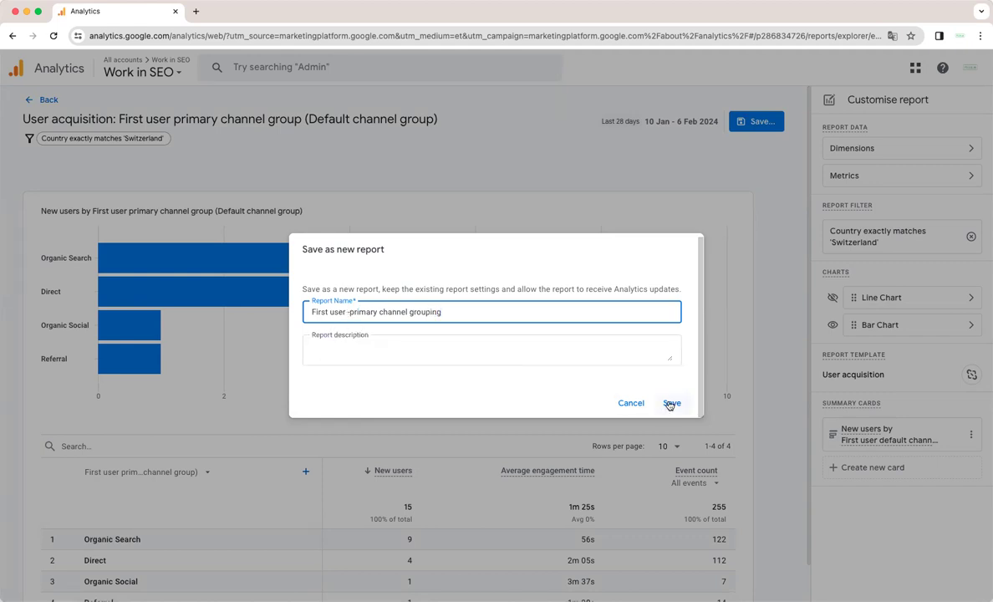
left_click(448, 357)
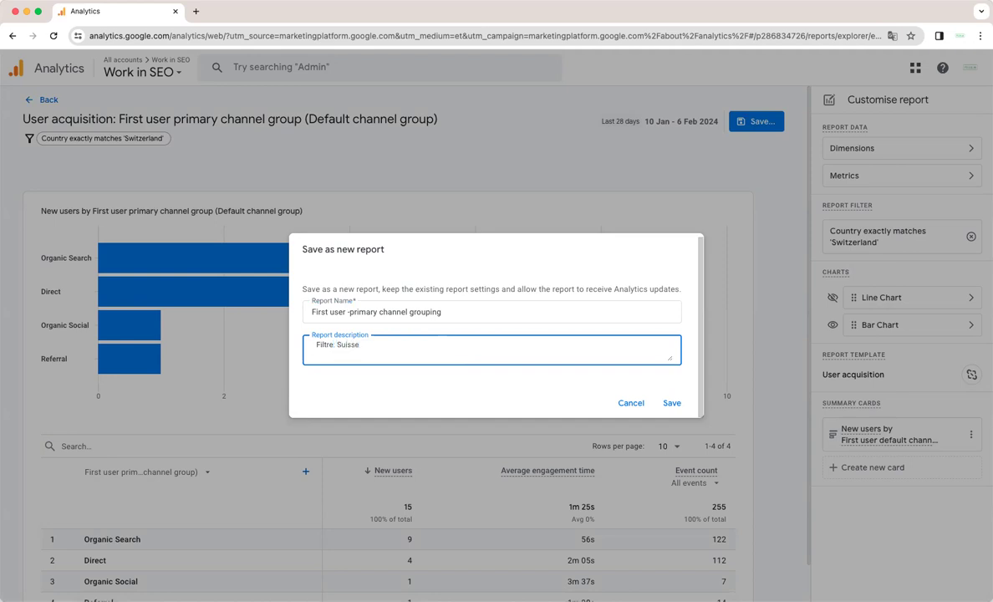
left_click(672, 403)
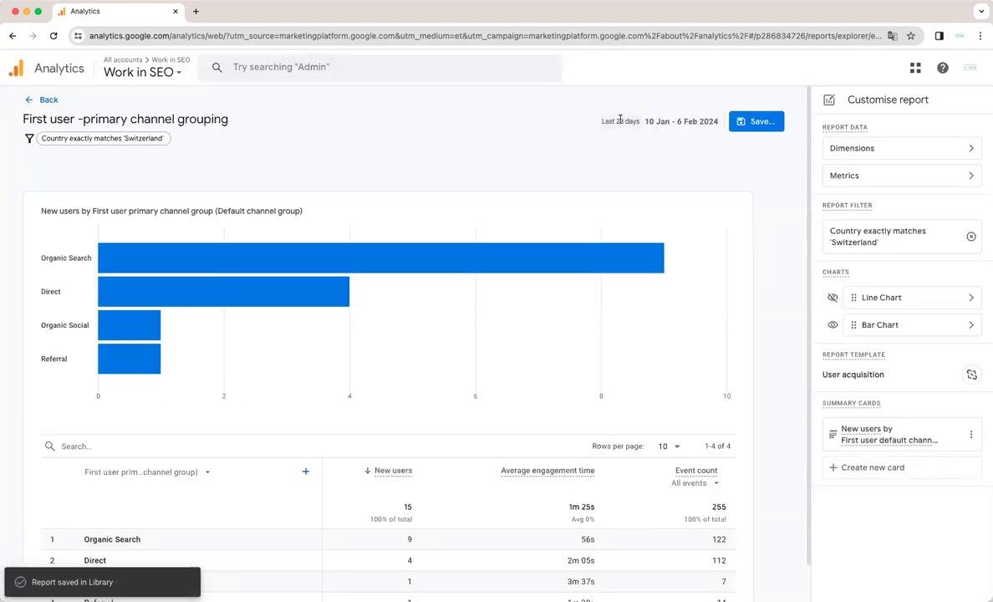
- Leave report customisation and open the original User acquisition report in the Acquisition section of the reports
left_click(30, 99)
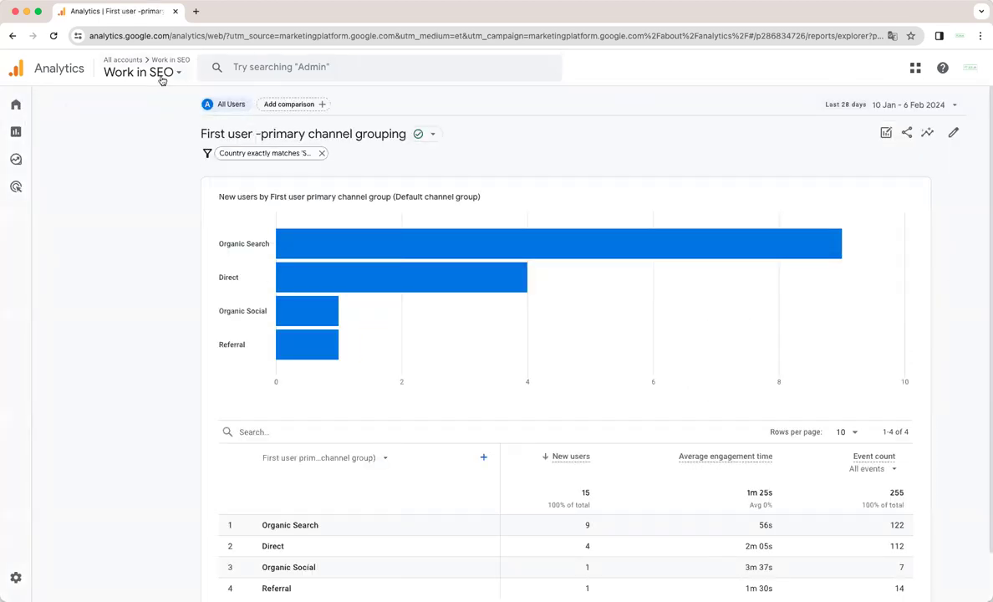
mouse_move(28, 310)
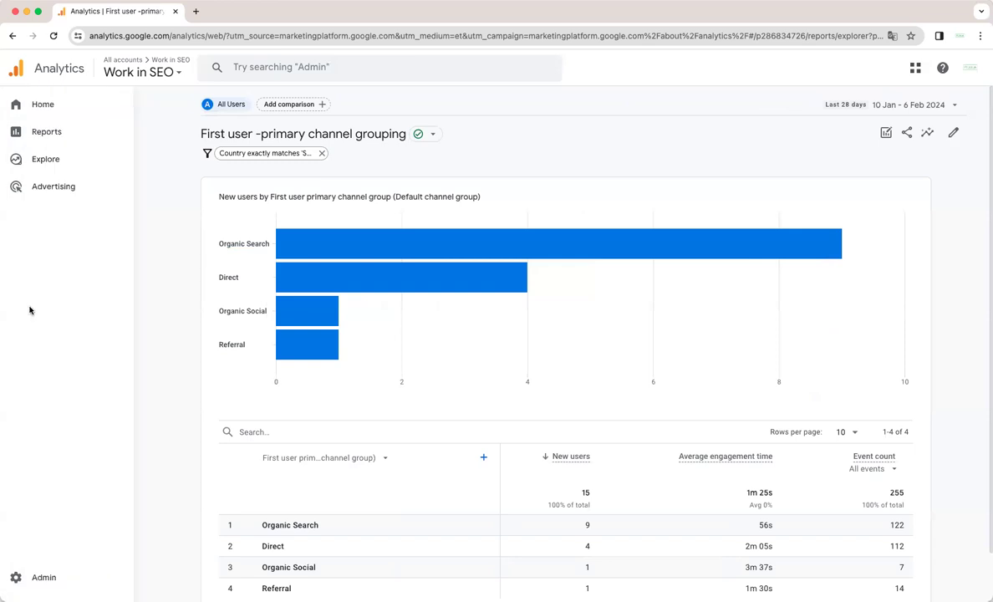
left_click(44, 130)
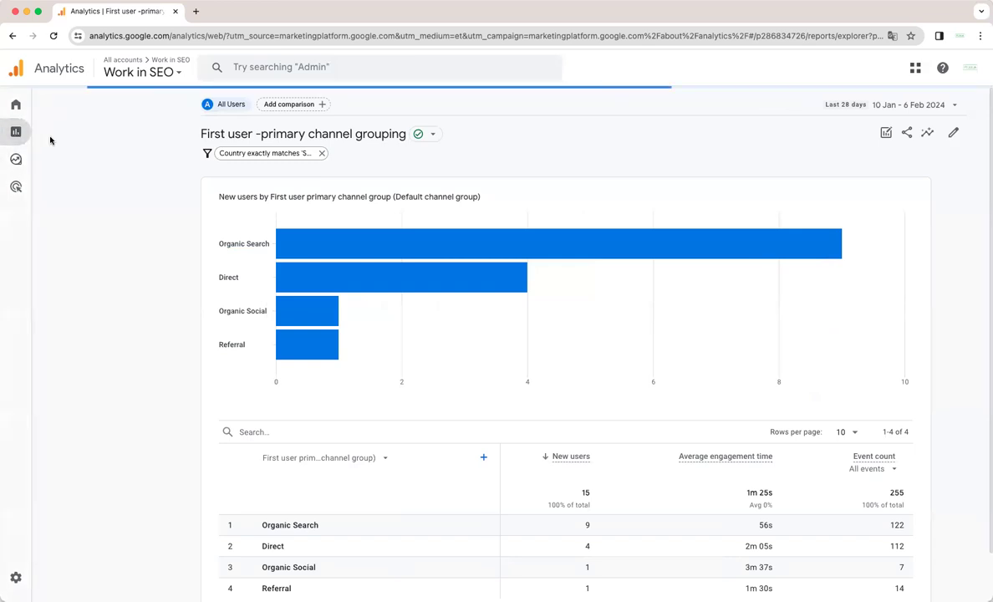
left_click(102, 170)
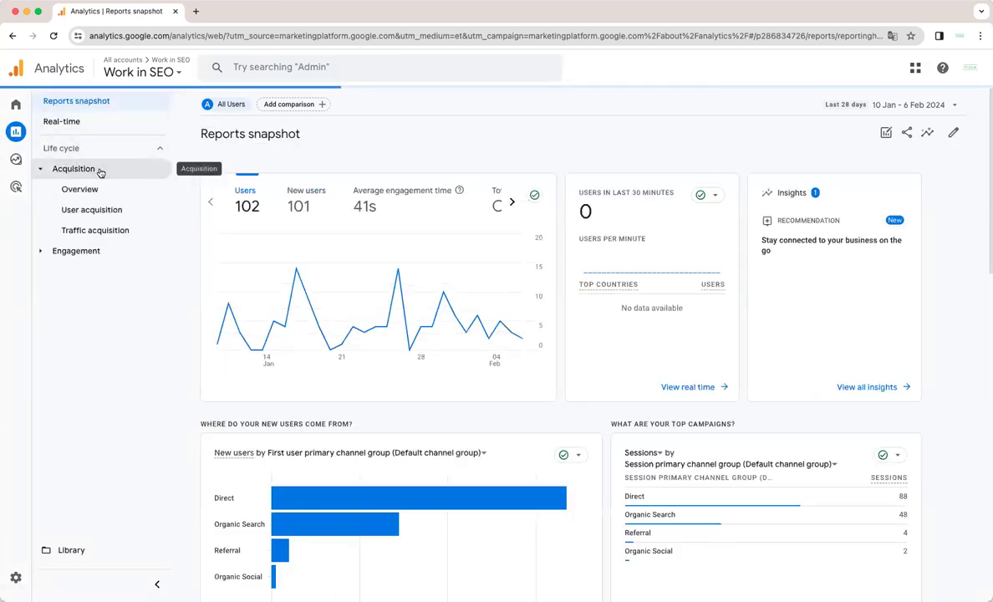
left_click(102, 212)
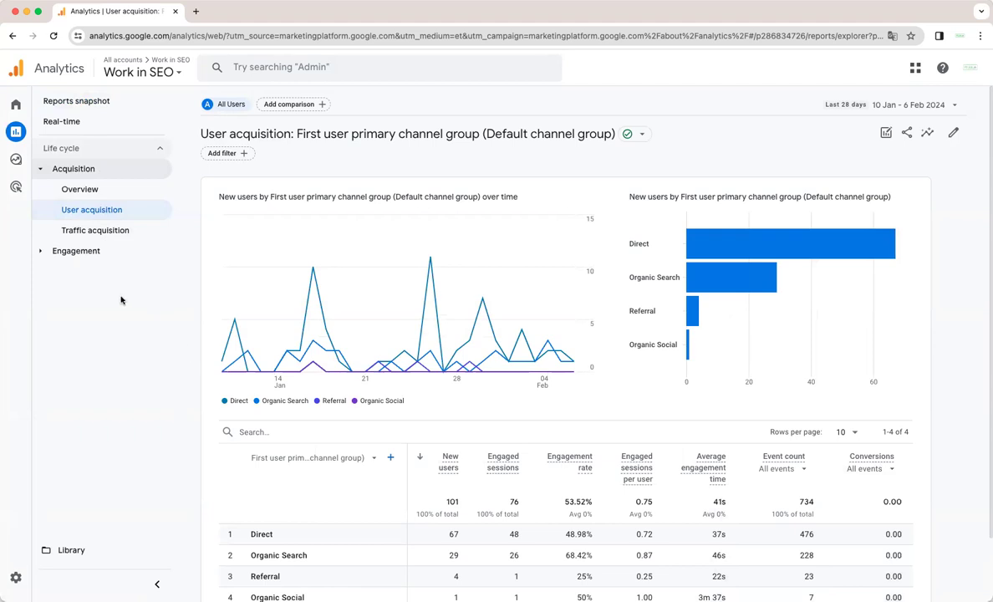
- Open the Library and find the First user -primary channel grouping report in its list of reports
left_click(73, 551)
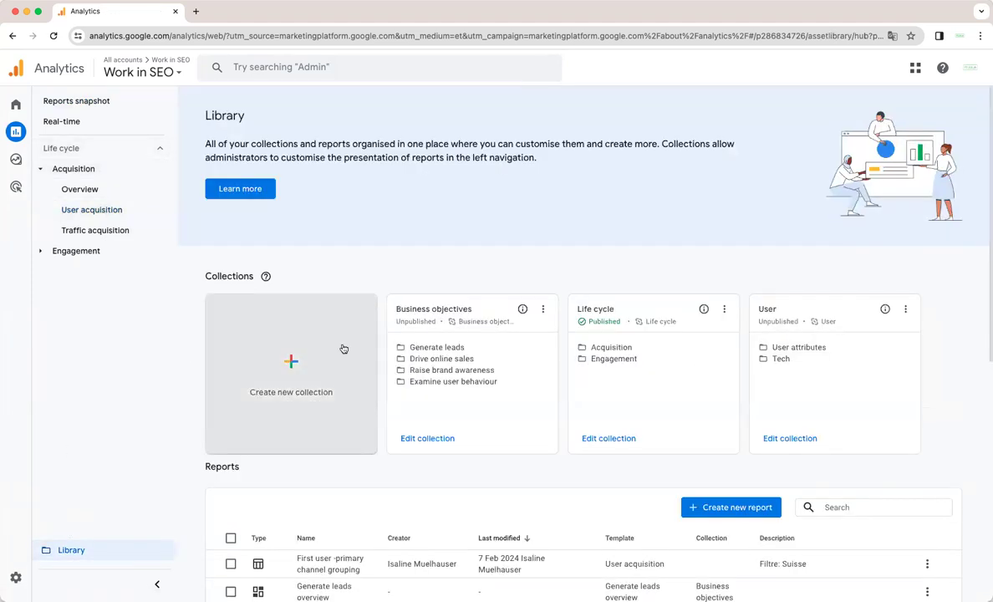
scroll(343, 349, "down", 5)
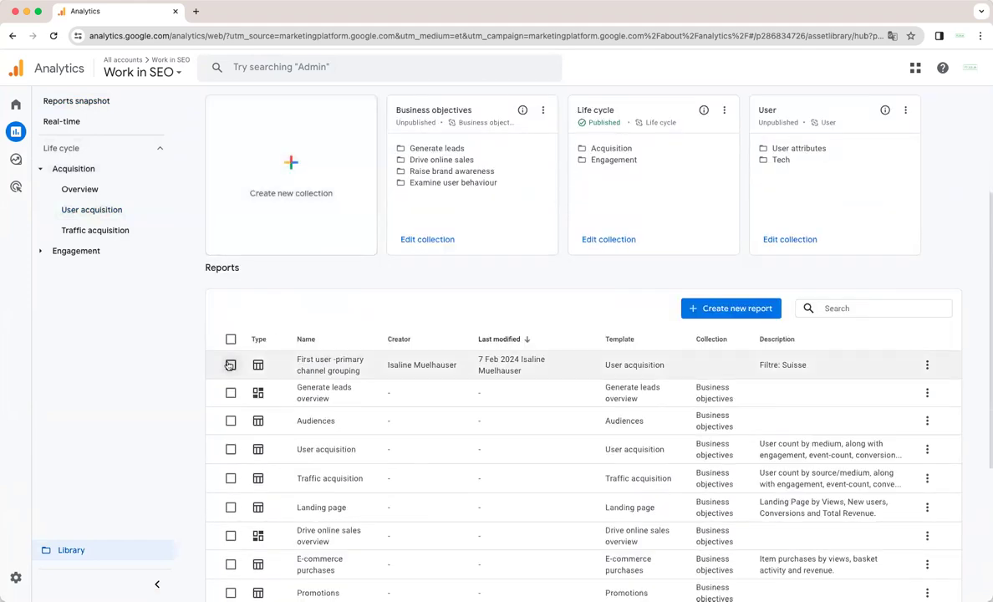